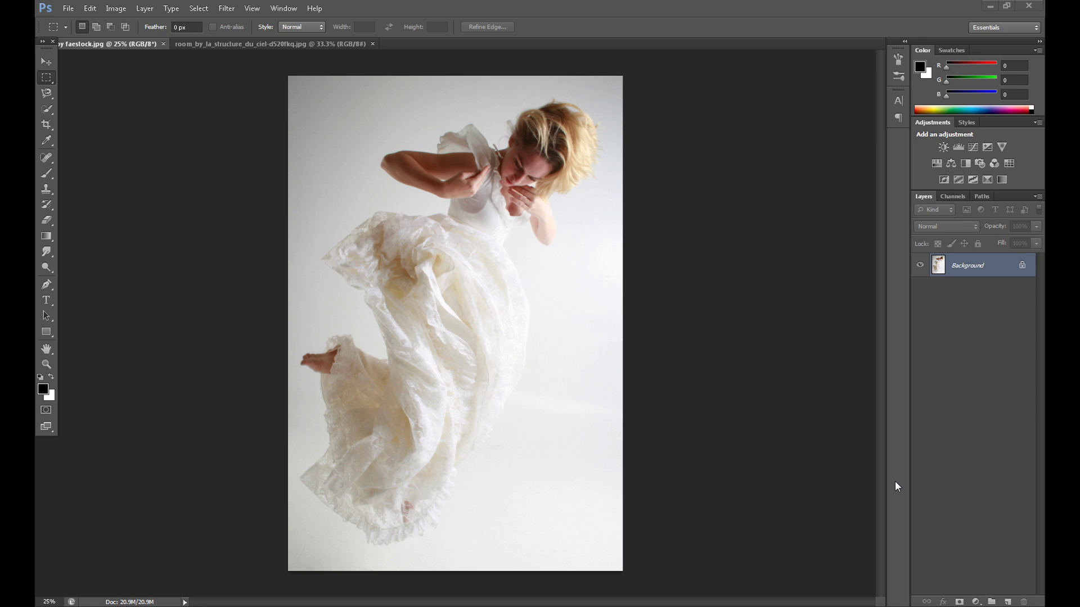
Select the Move tool and view the room_by_la_structure photo with its two tall windows.
left_click(50, 63)
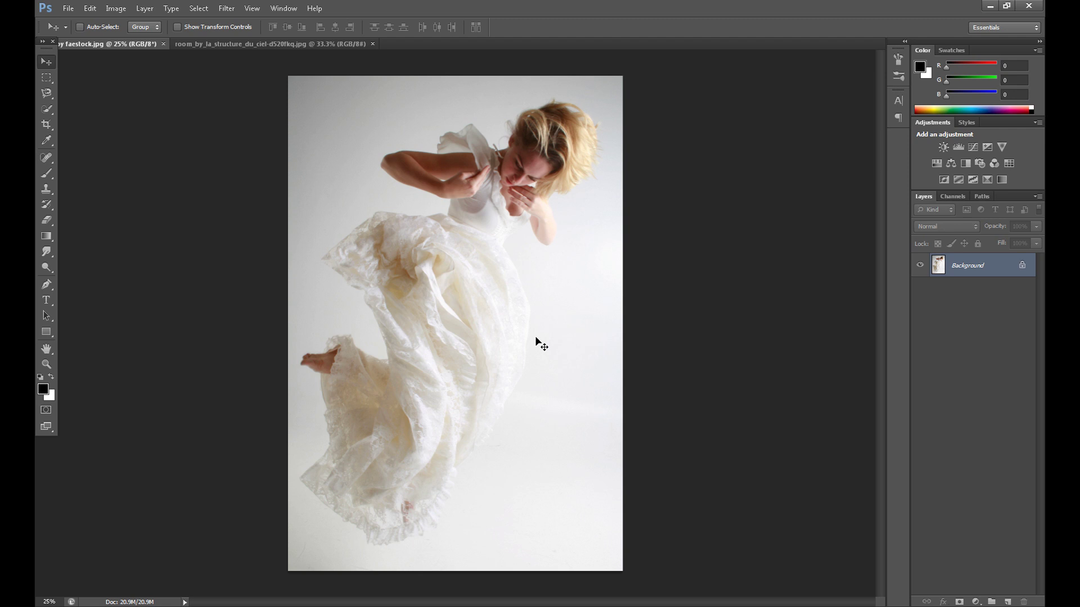
left_click(246, 48)
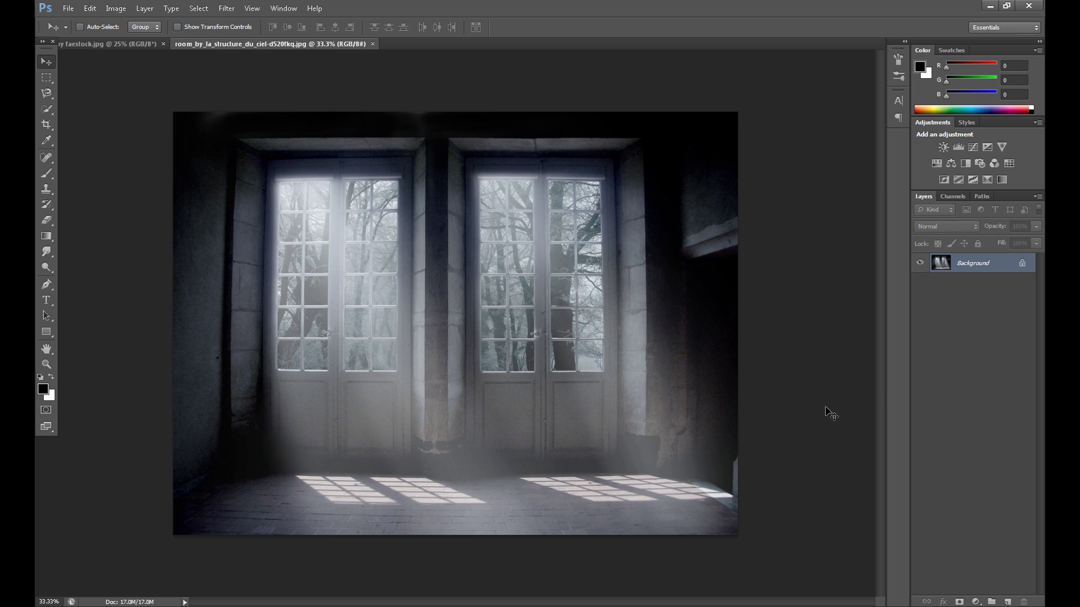
In the zoomed-in dancer photo, start a Pen path at the foot and trace along the lace hem.
left_click(104, 44)
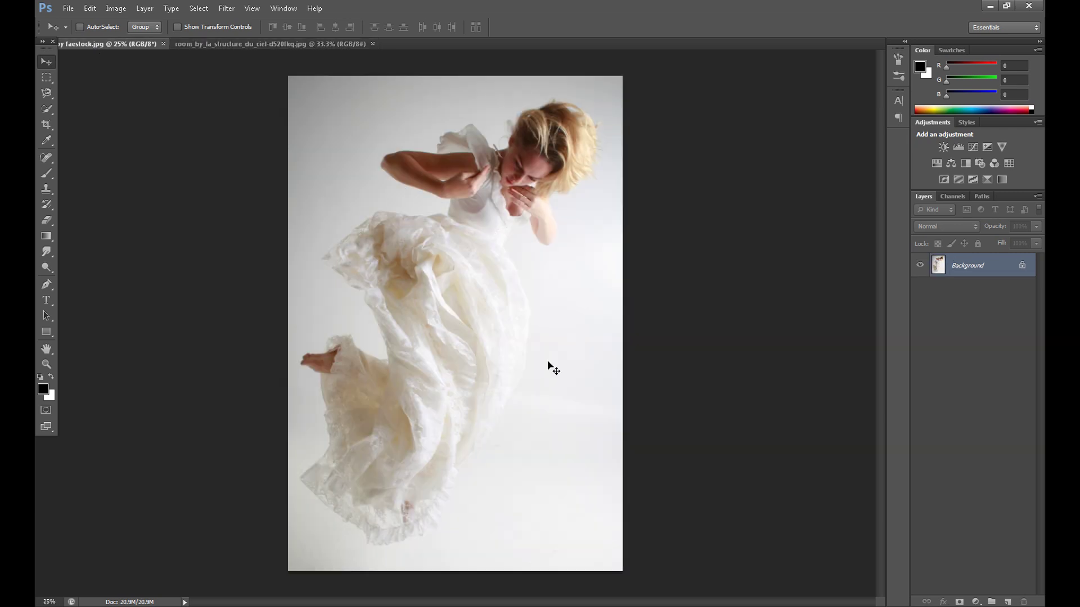
left_click(47, 285)
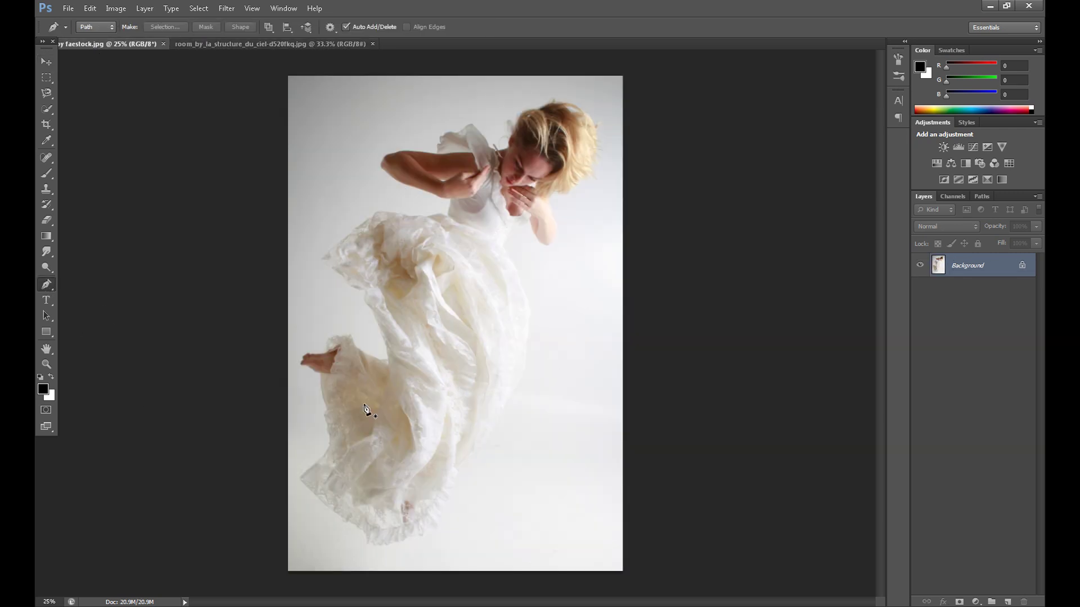
key("ctrl+plus")
key("ctrl+plus")
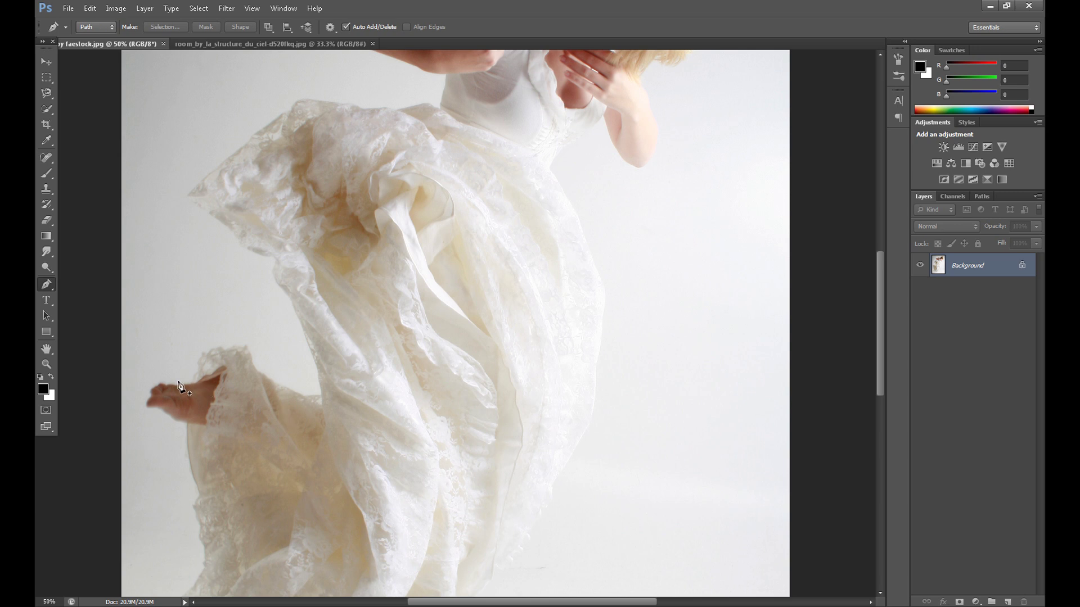
left_click(172, 385)
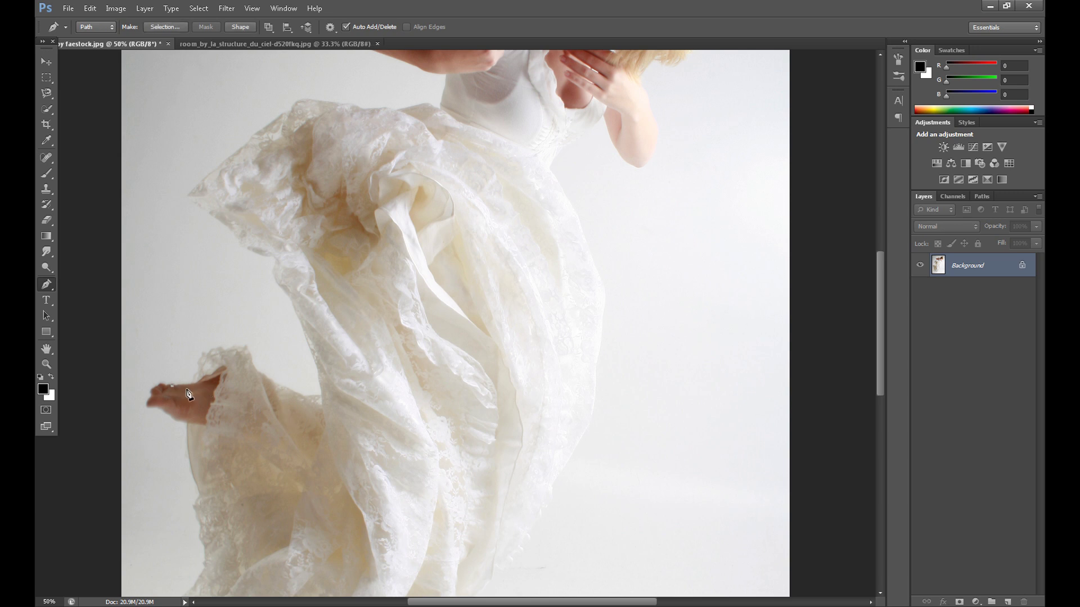
left_click(186, 386)
left_click(192, 381)
left_click(194, 377)
left_click(198, 371)
left_click(199, 365)
left_click(199, 361)
left_click(201, 356)
left_click(204, 353)
left_click(207, 354)
left_click(211, 350)
left_click(220, 347)
left_click(224, 352)
left_click(233, 347)
left_click(244, 348)
left_click(251, 355)
left_click(252, 360)
left_click(257, 370)
left_click(265, 375)
left_click(276, 381)
left_click(287, 389)
left_click(298, 394)
left_click(306, 397)
Continue the path up the right lace edge and along the left side of the dress.
left_click(321, 395)
left_click(319, 387)
left_click(319, 380)
left_click(318, 375)
left_click(316, 369)
left_click(313, 362)
left_click(312, 354)
left_click(310, 337)
left_click(306, 330)
left_click(302, 321)
left_click(299, 313)
left_click(296, 305)
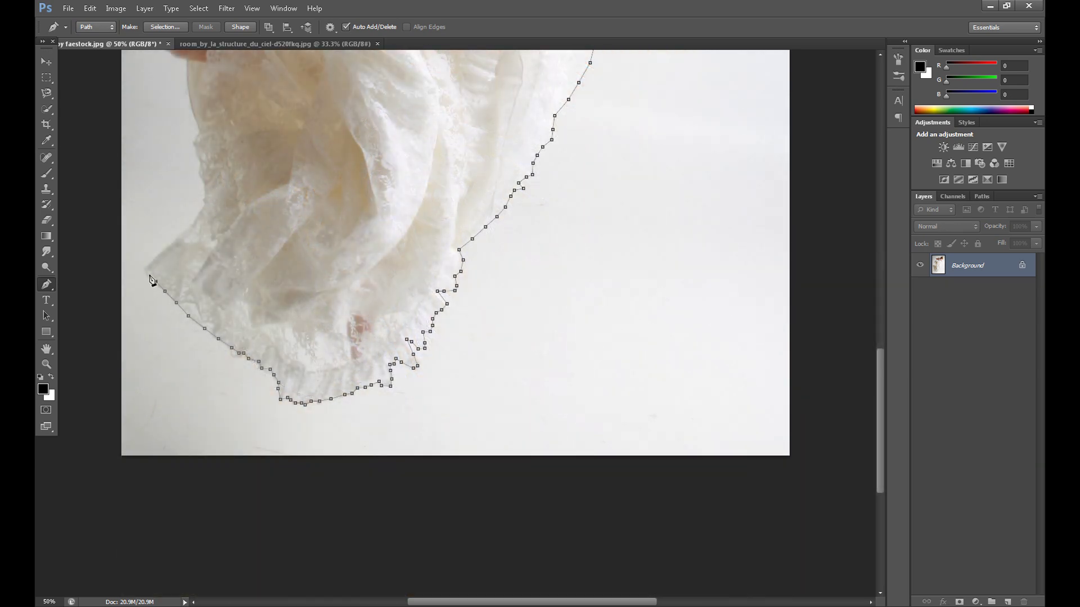
left_click(147, 275)
left_click(147, 269)
left_click(158, 256)
left_click(167, 247)
left_click(176, 241)
left_click(184, 233)
left_click(195, 224)
left_click(198, 216)
left_click(204, 202)
left_click(205, 192)
left_click(204, 185)
left_click(199, 176)
left_click(202, 169)
Trace the upper dress and arm edge, close the path at its start, and zoom out.
left_click(201, 158)
left_click(195, 144)
left_click(198, 131)
scroll(198, 135, "up", 5)
left_click(195, 267)
left_click(191, 242)
left_click(188, 226)
left_click(187, 209)
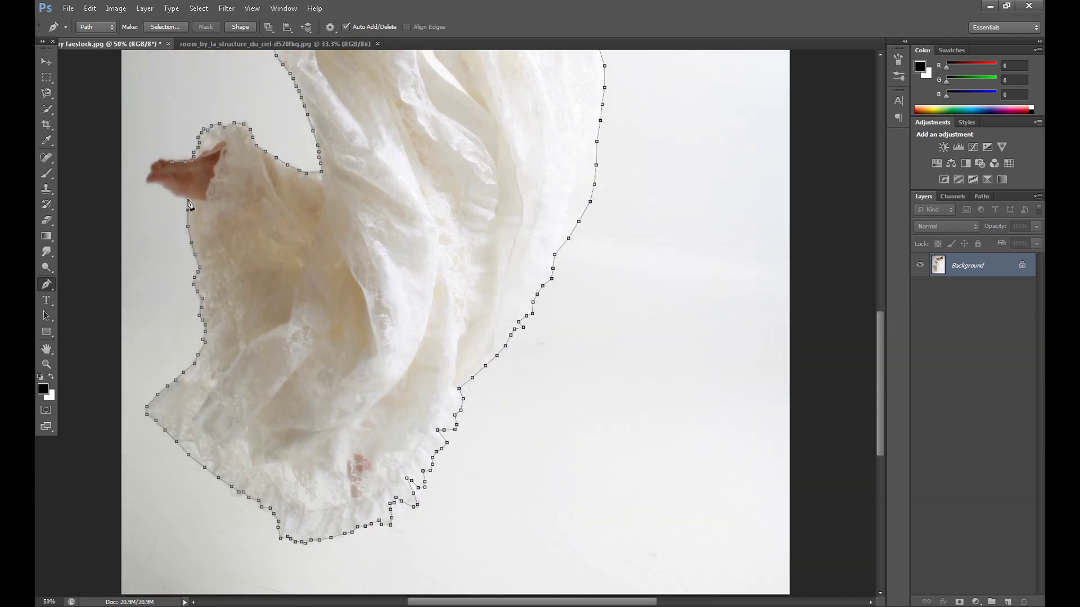
left_click(180, 197)
left_click(176, 193)
left_click(168, 189)
left_click(162, 186)
left_click(194, 152)
key("ctrl+minus")
key("ctrl+minus")
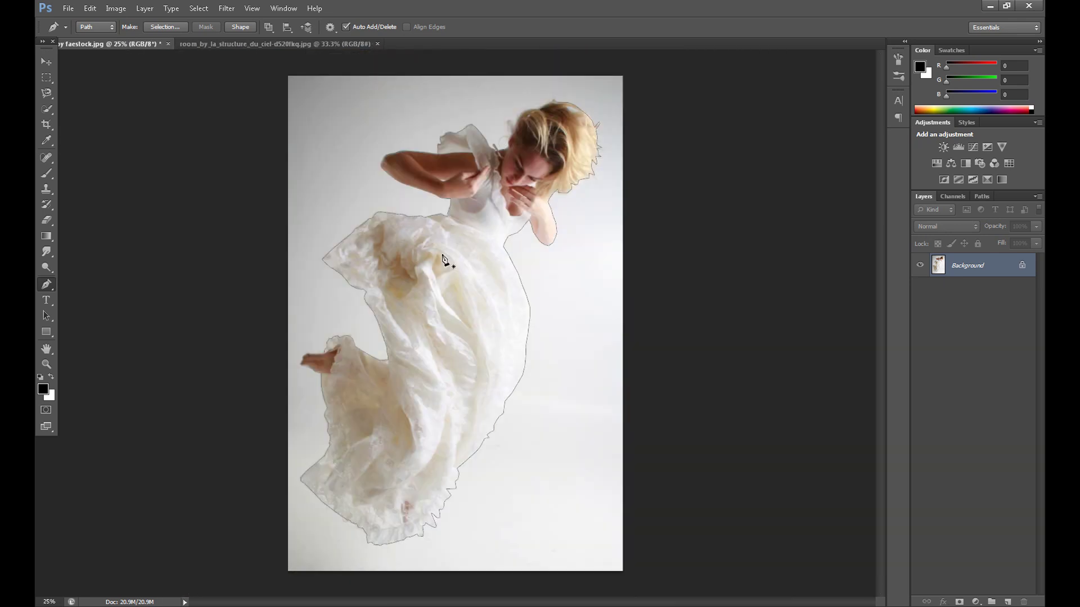
Turn the traced path into a selection feathered by 3 pixels.
right_click(443, 257)
left_click(483, 312)
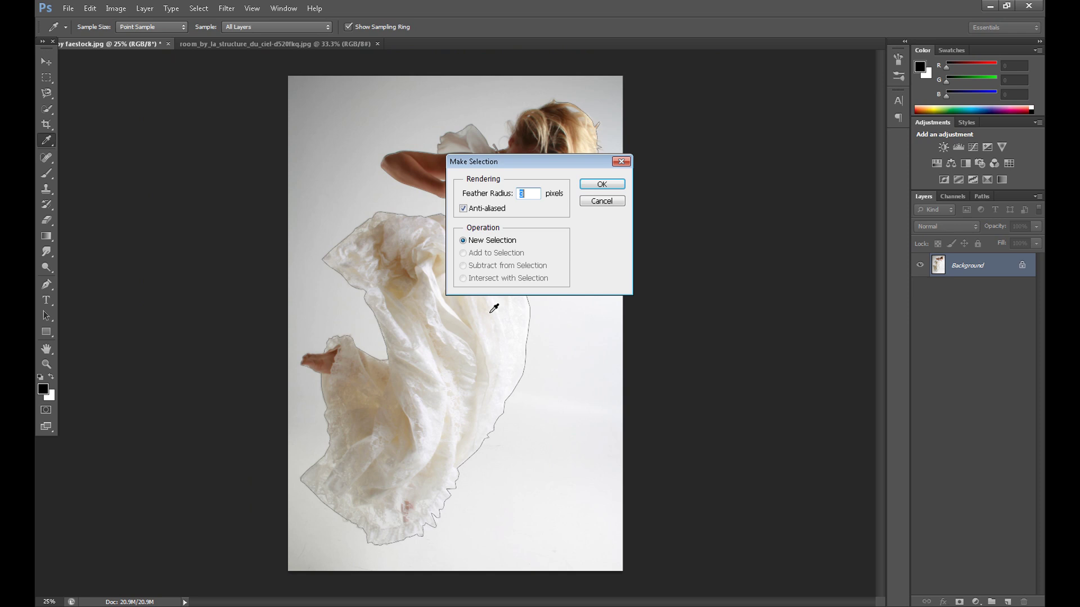
left_click(596, 185)
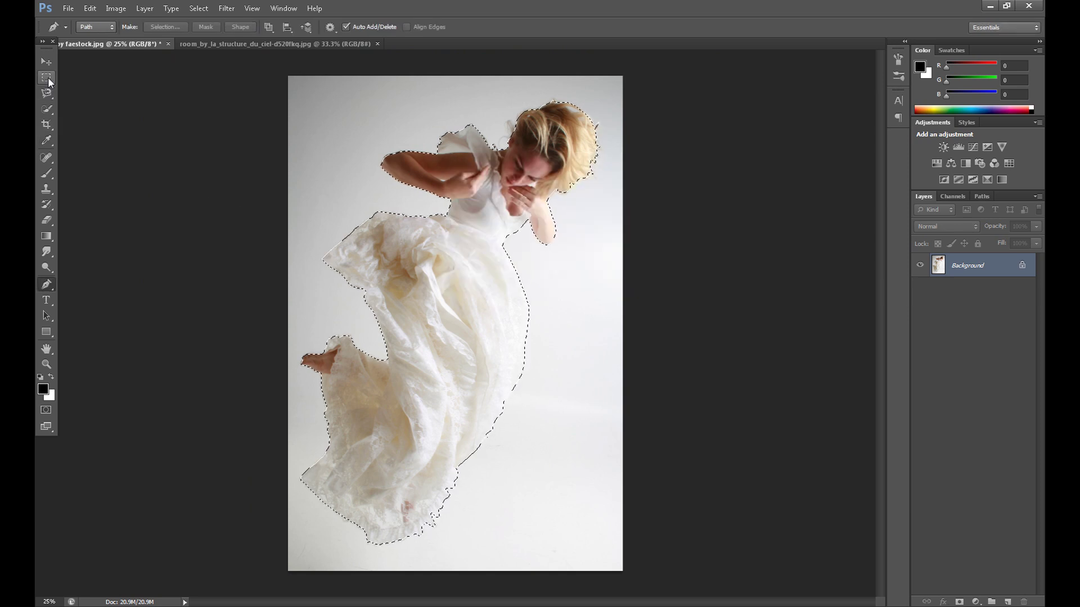
Copy the selected woman onto a new layer and hide the Background layer.
left_click(48, 79)
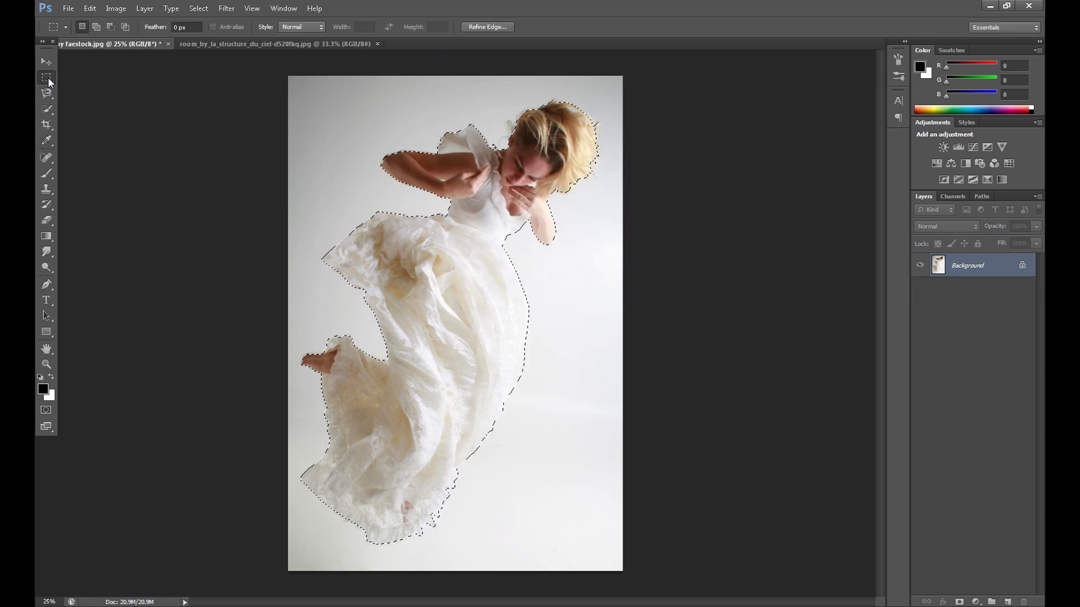
right_click(432, 275)
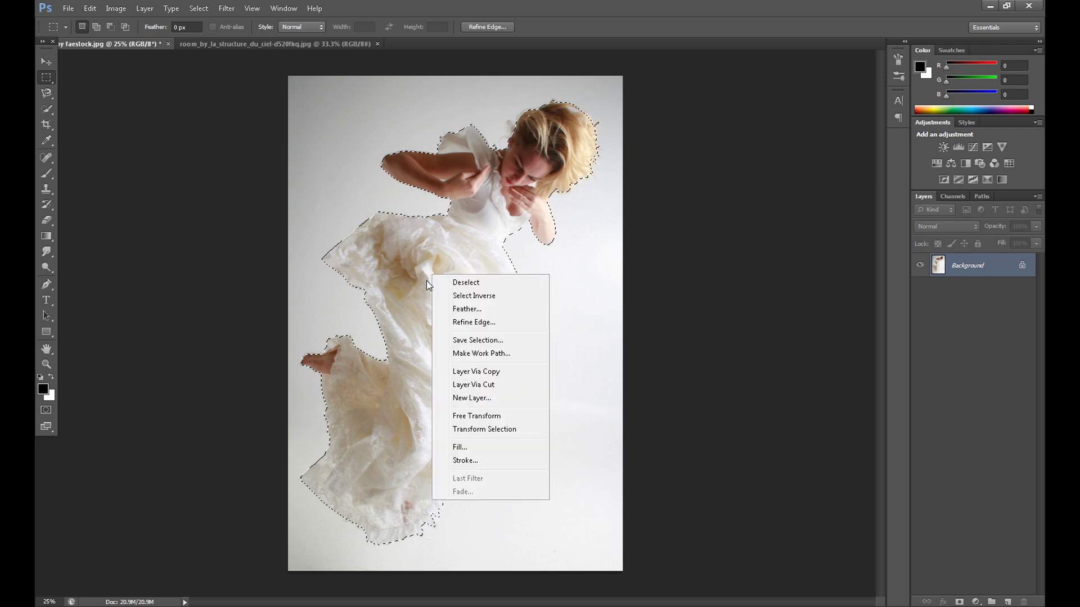
left_click(510, 370)
left_click(920, 288)
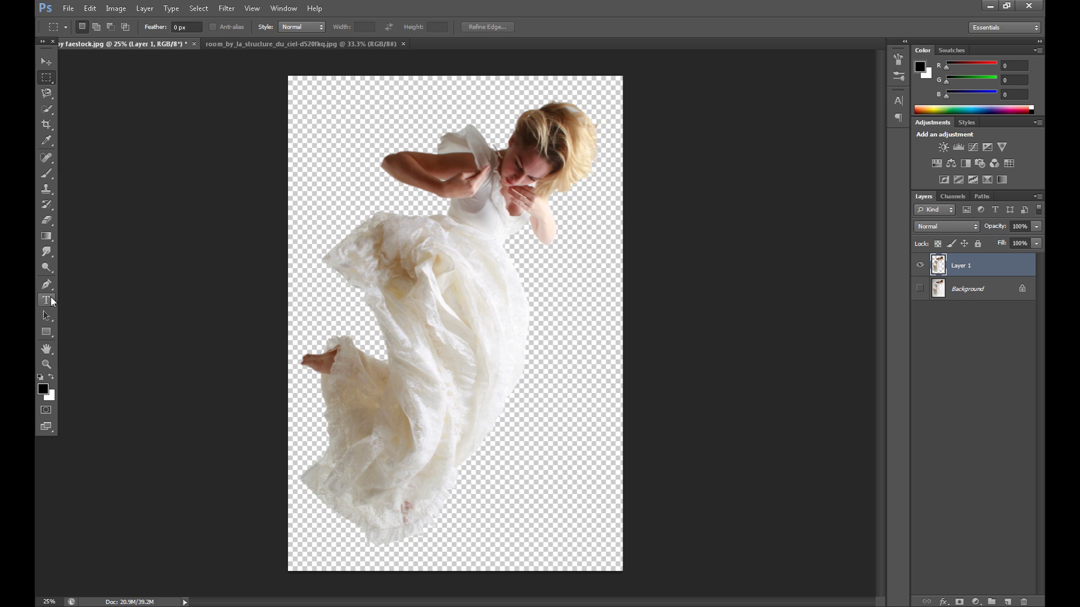
key("v")
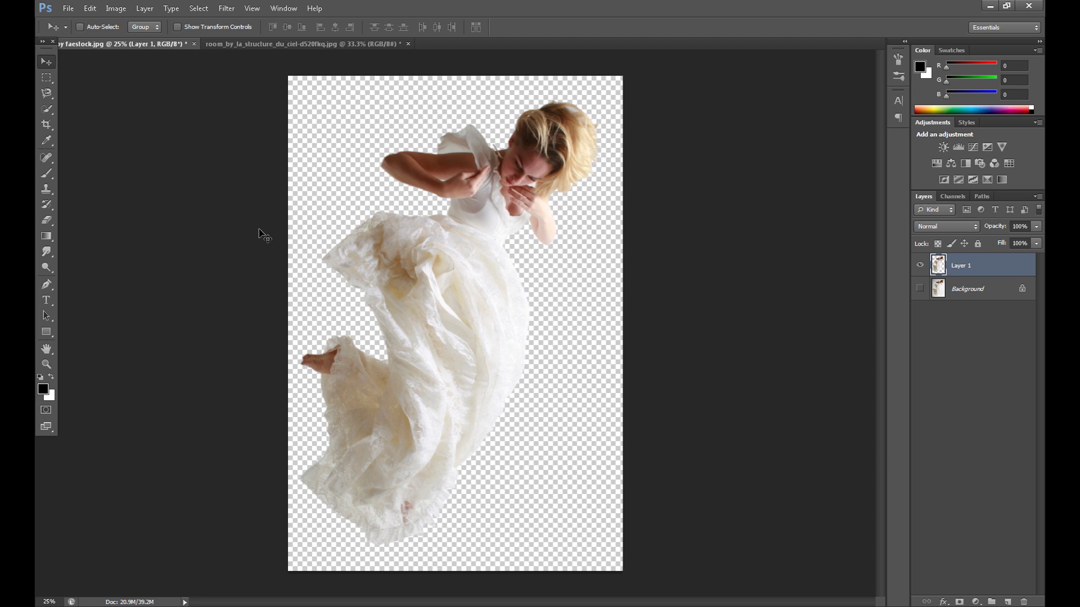
Resize the image to 1280 pixels wide and zoom in to 50%.
left_click(119, 8)
left_click(143, 96)
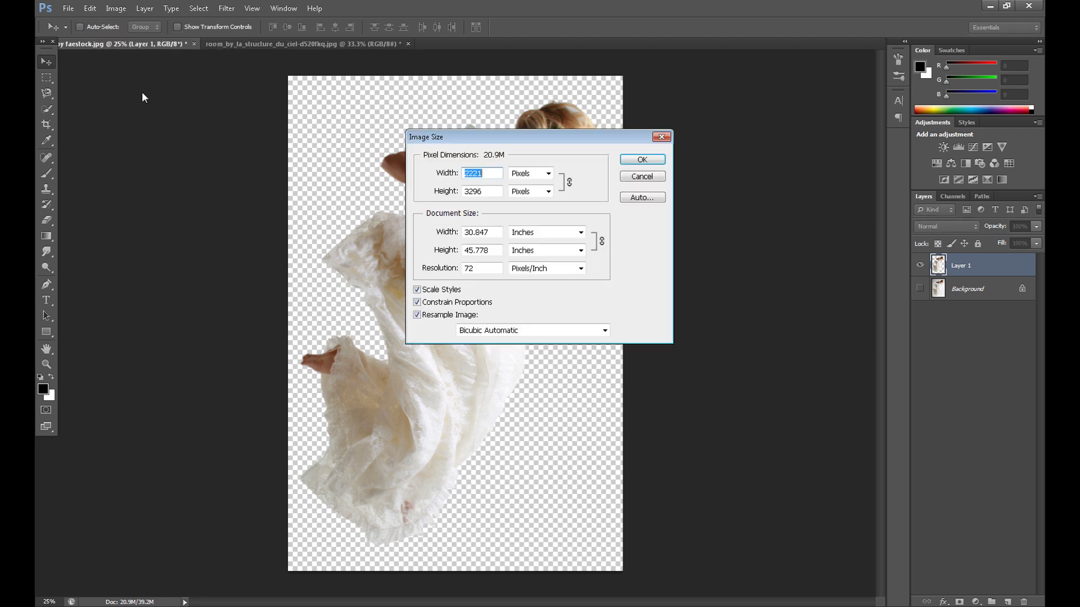
type("1280")
key("Return")
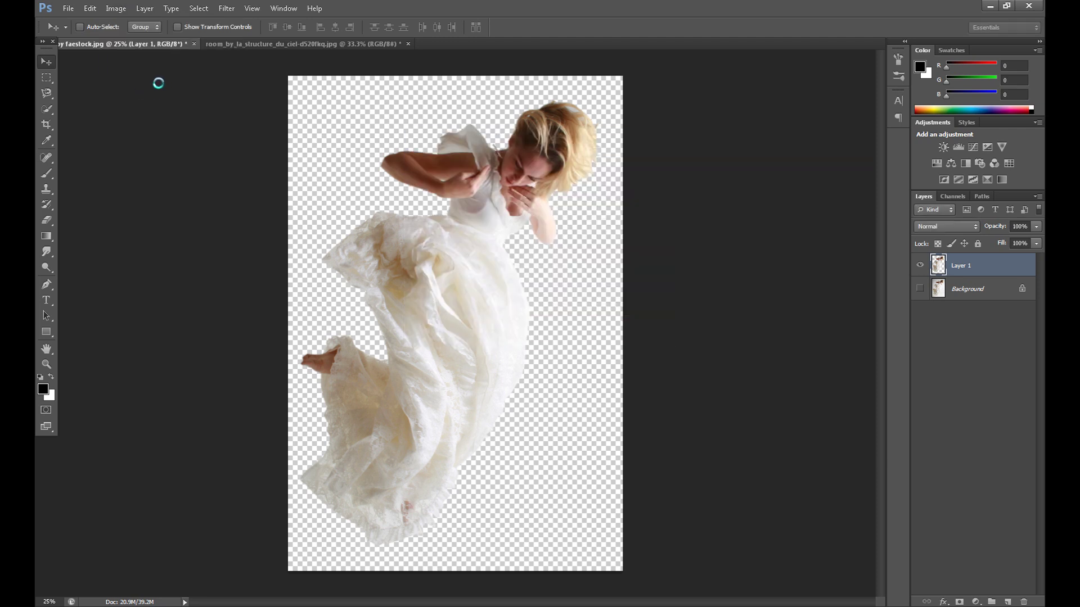
key("ctrl+plus")
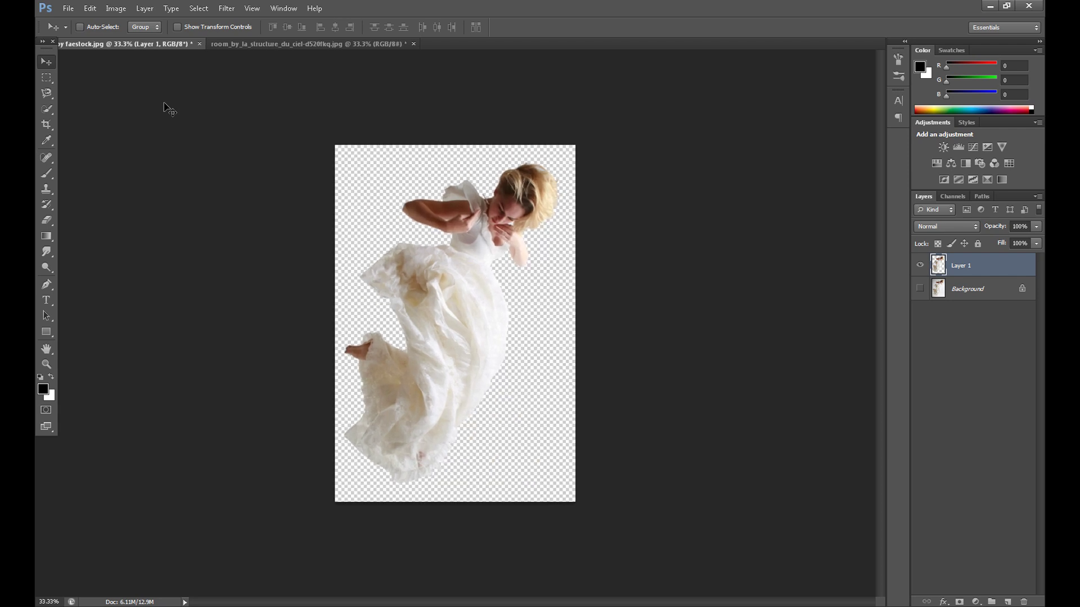
key("ctrl+plus")
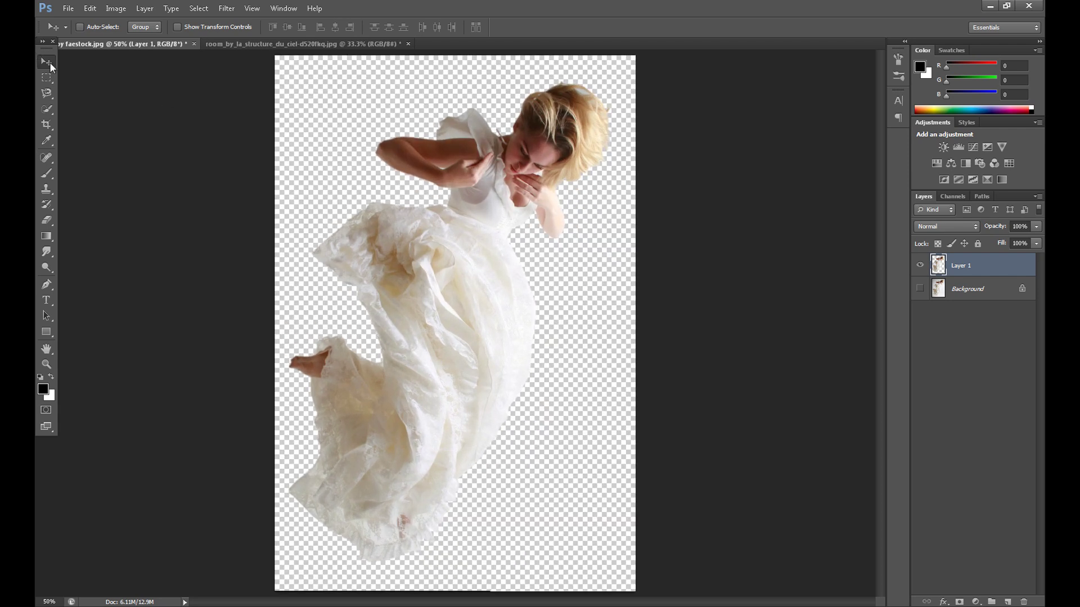
Drag the cut-out woman's layer into the room document, between the two windows.
left_click_drag(463, 250, 487, 314)
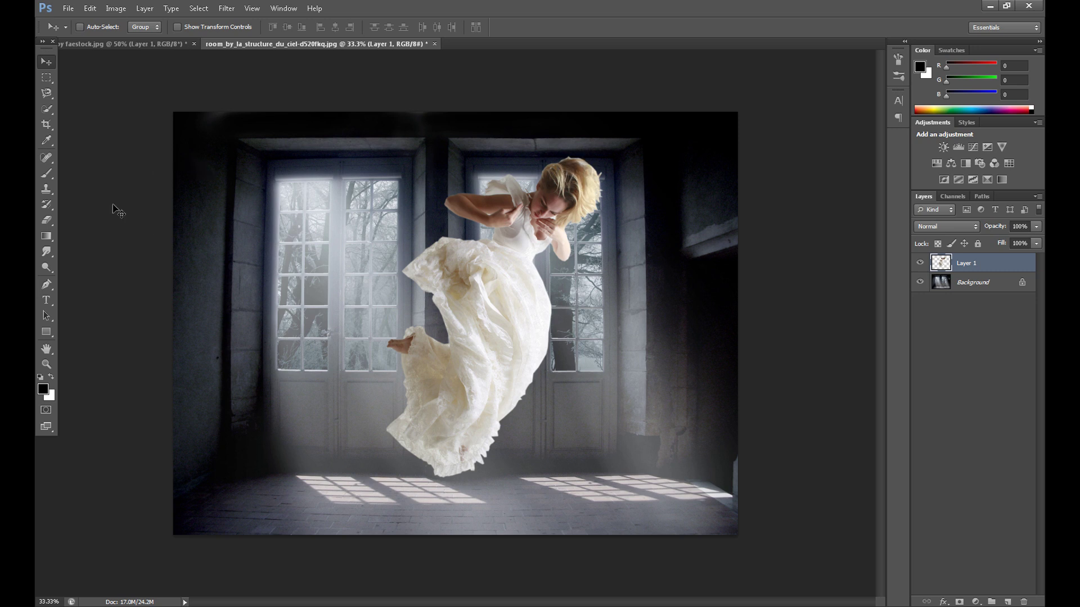
left_click(47, 78)
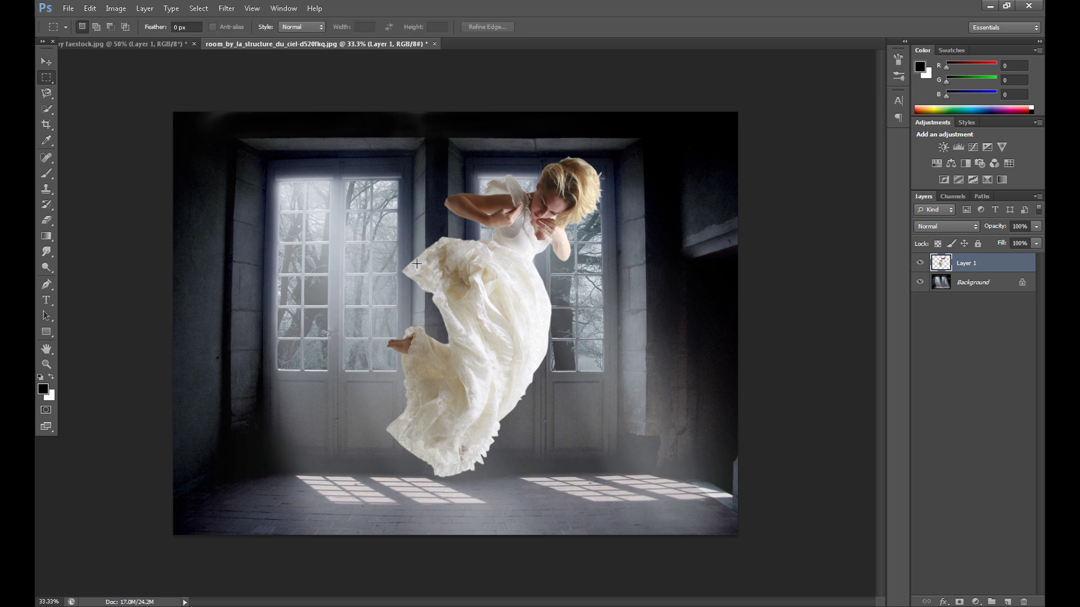
right_click(405, 260)
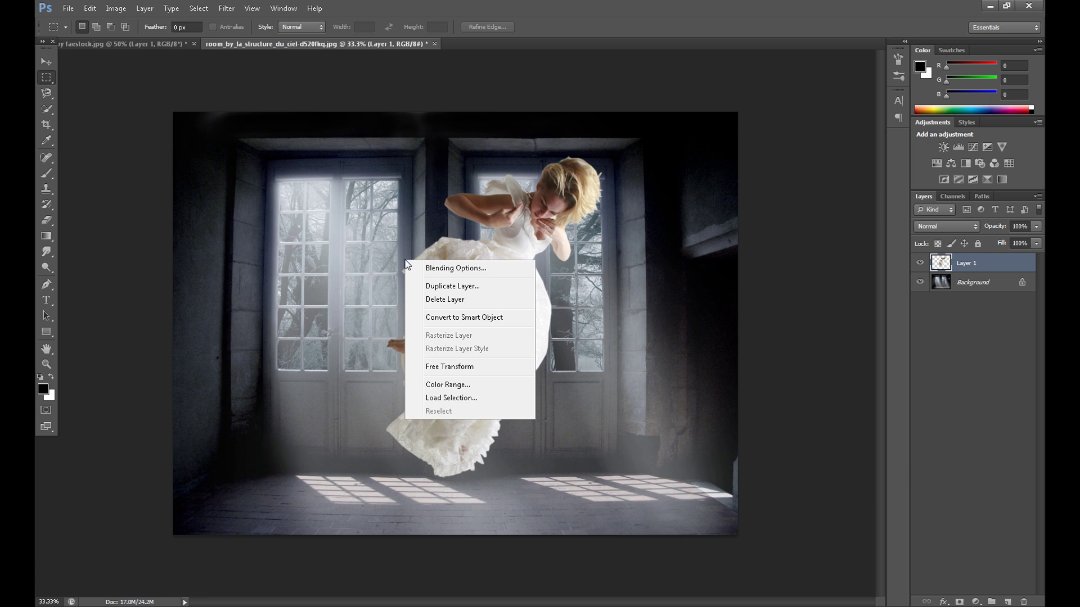
Rotate the woman with Free Transform, apply it, and shift her left across the windows.
left_click(442, 367)
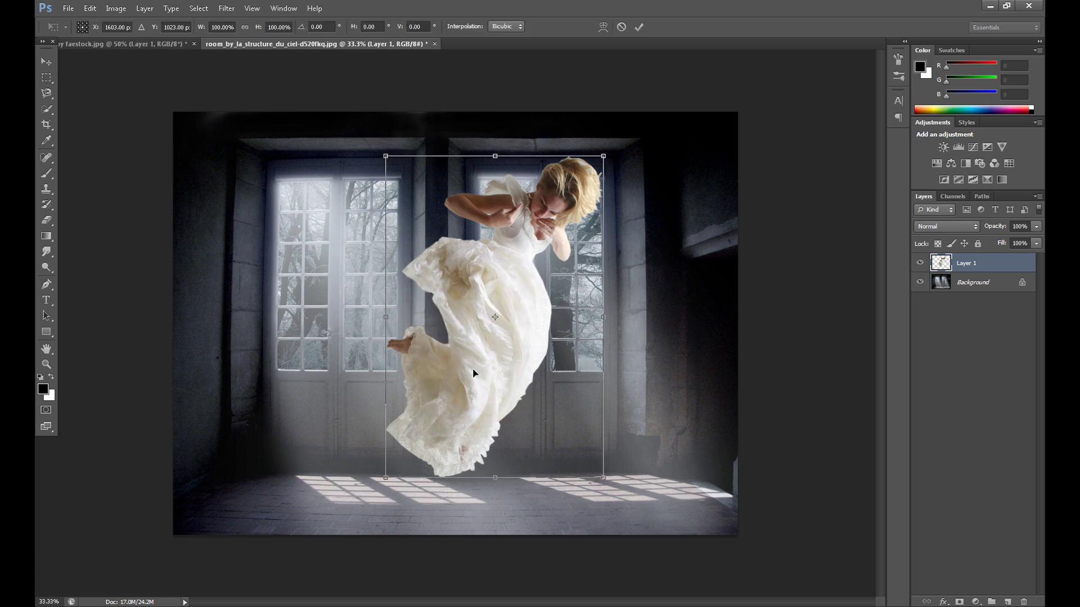
left_click_drag(343, 138, 393, 455)
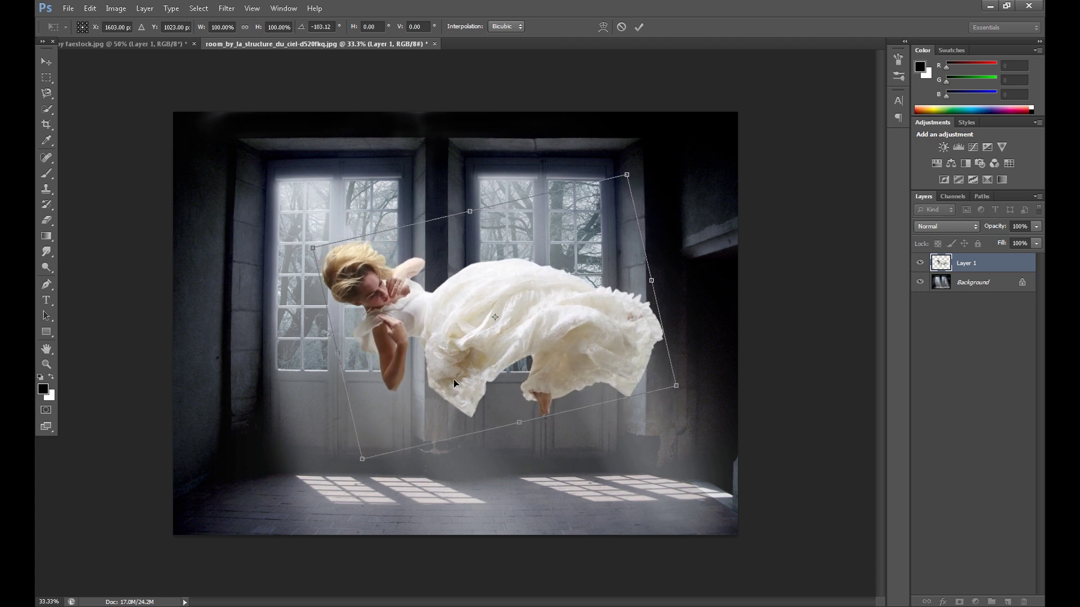
left_click(47, 61)
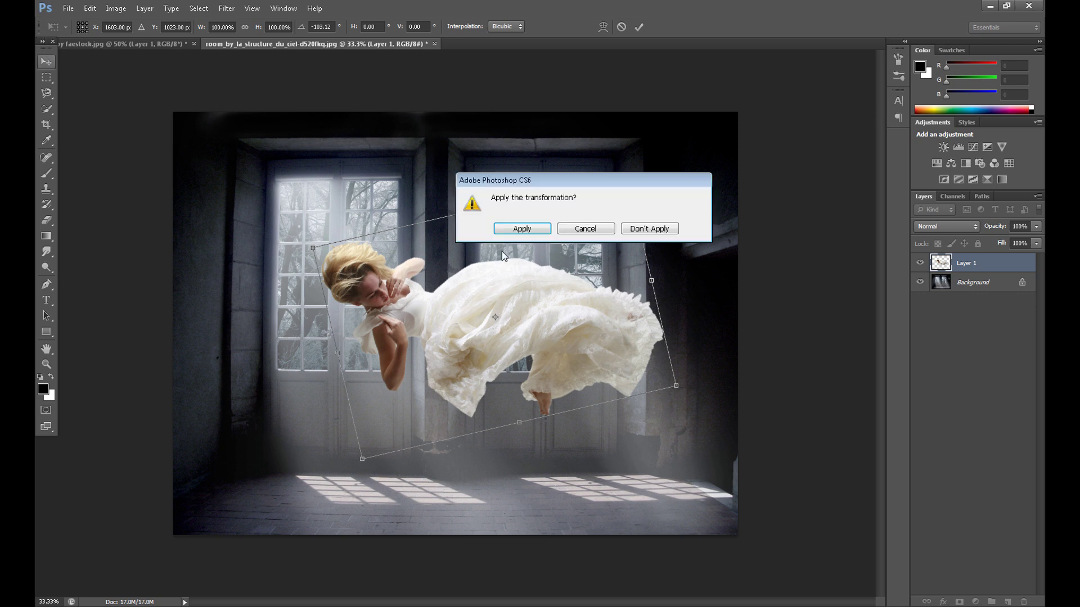
left_click(518, 229)
left_click_drag(518, 327, 488, 327)
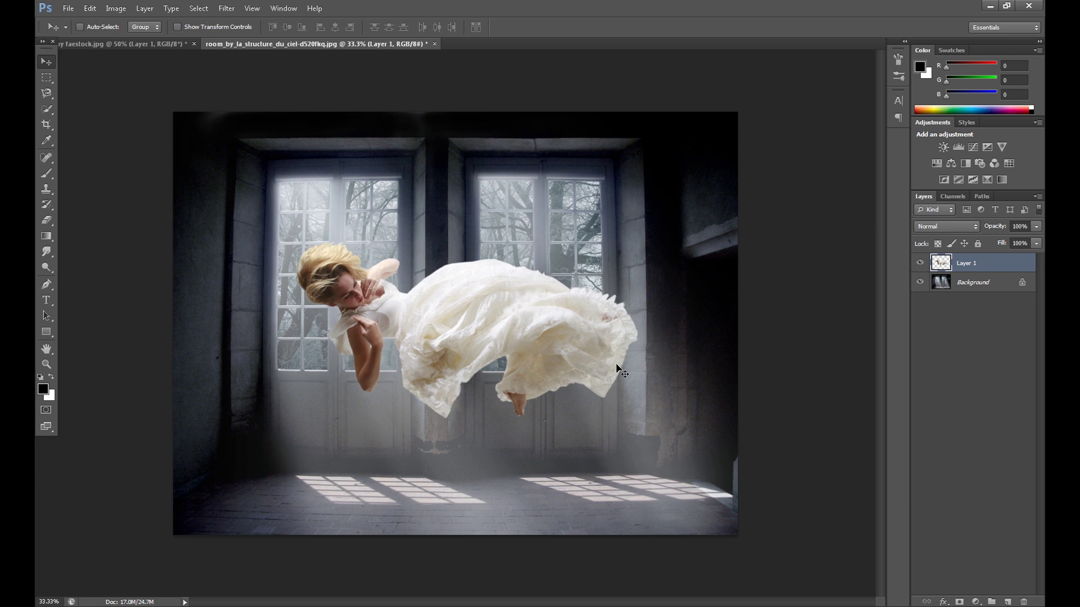
Free-transform the woman again with a slight rotation to about −7.3° and commit it.
key("m")
right_click(271, 249)
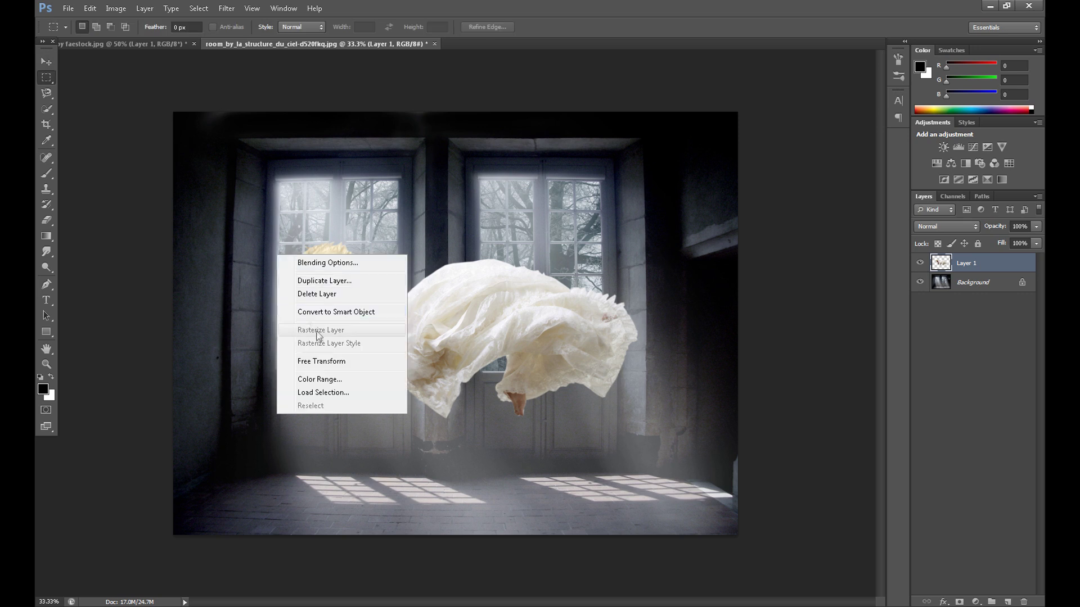
left_click(315, 357)
left_click_drag(259, 246, 253, 283)
left_click(50, 78)
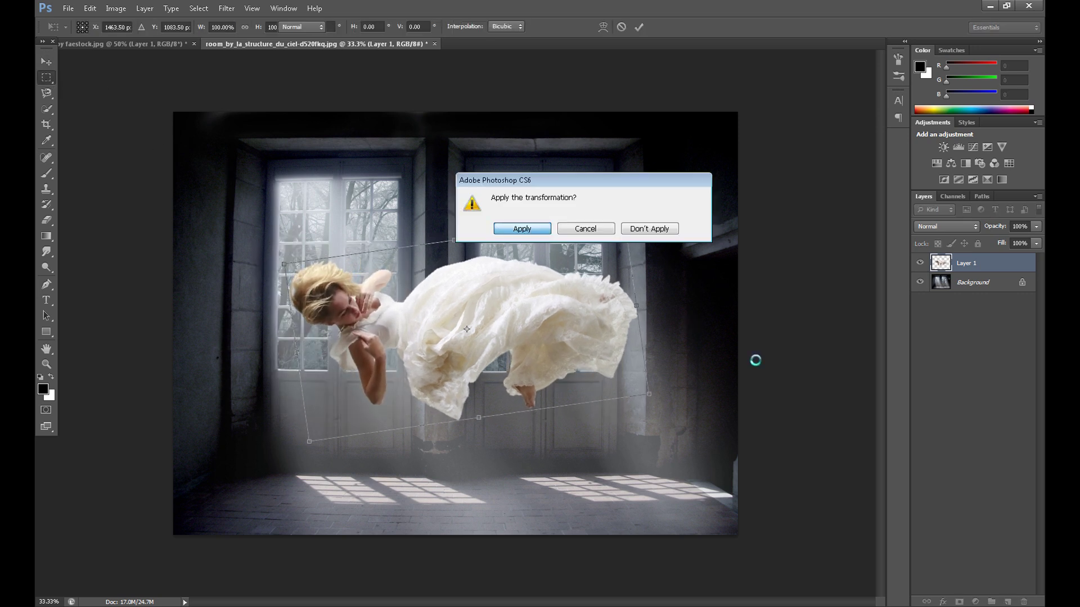
key("Return")
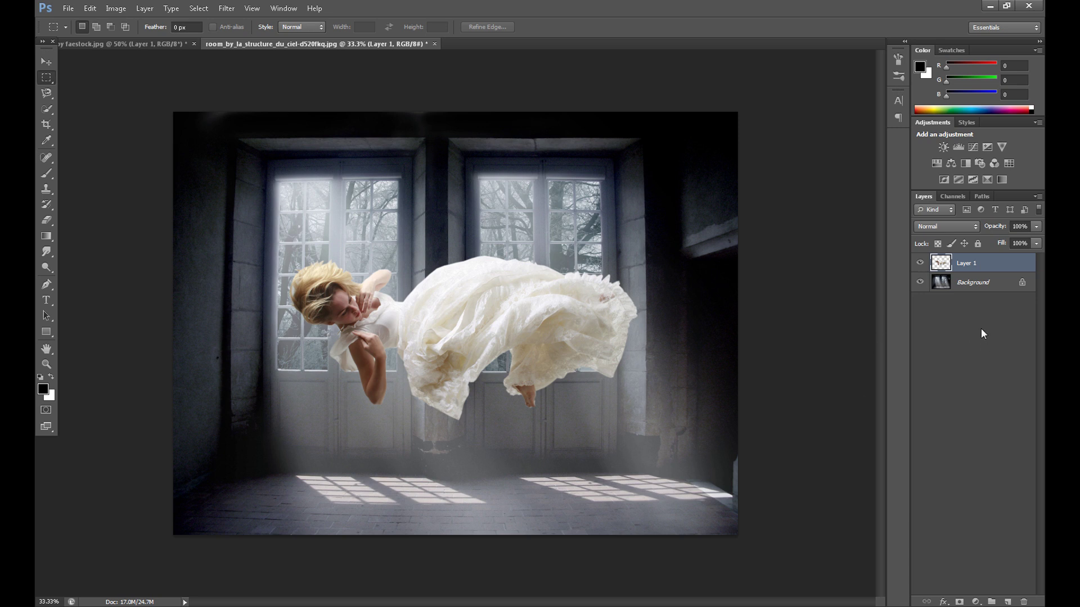
Load Layer 1's outline and add a Hue/Saturation adjustment with Saturation set to −60.
left_click(949, 269, "ctrl")
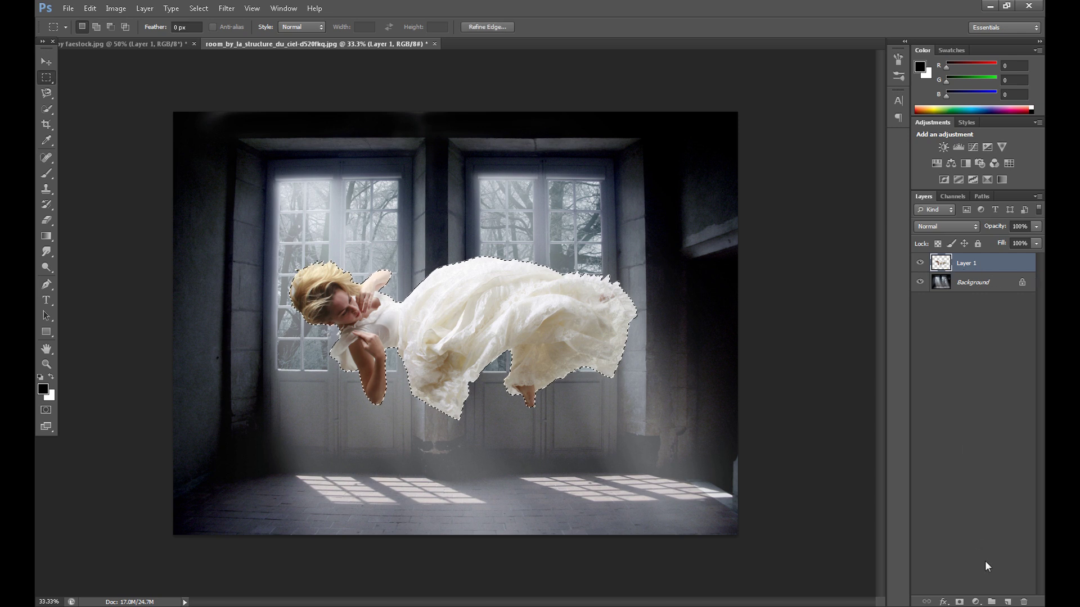
left_click(976, 601)
left_click(954, 458)
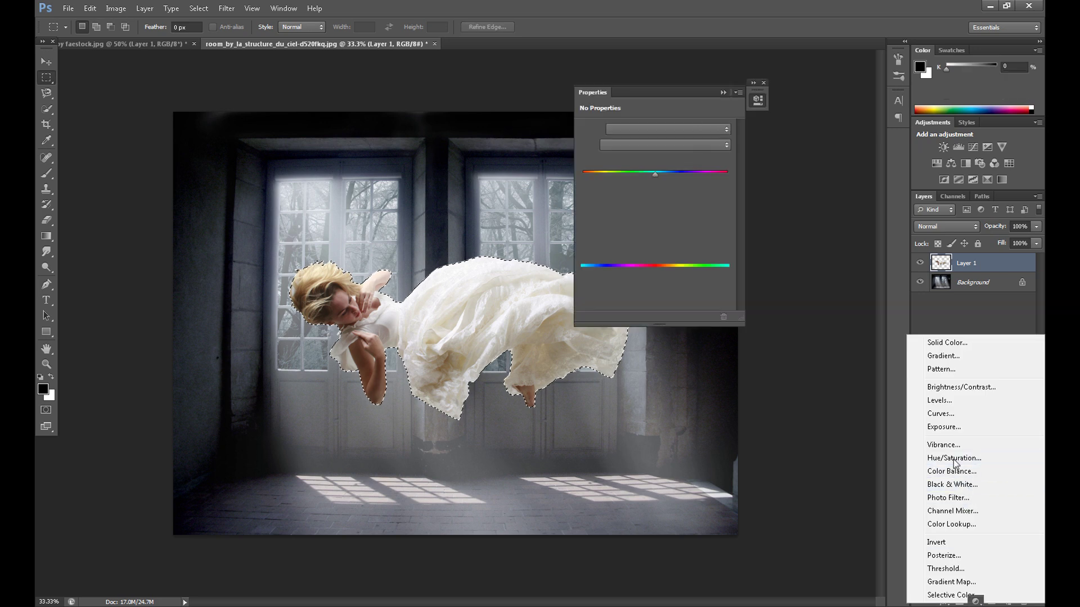
left_click(710, 187)
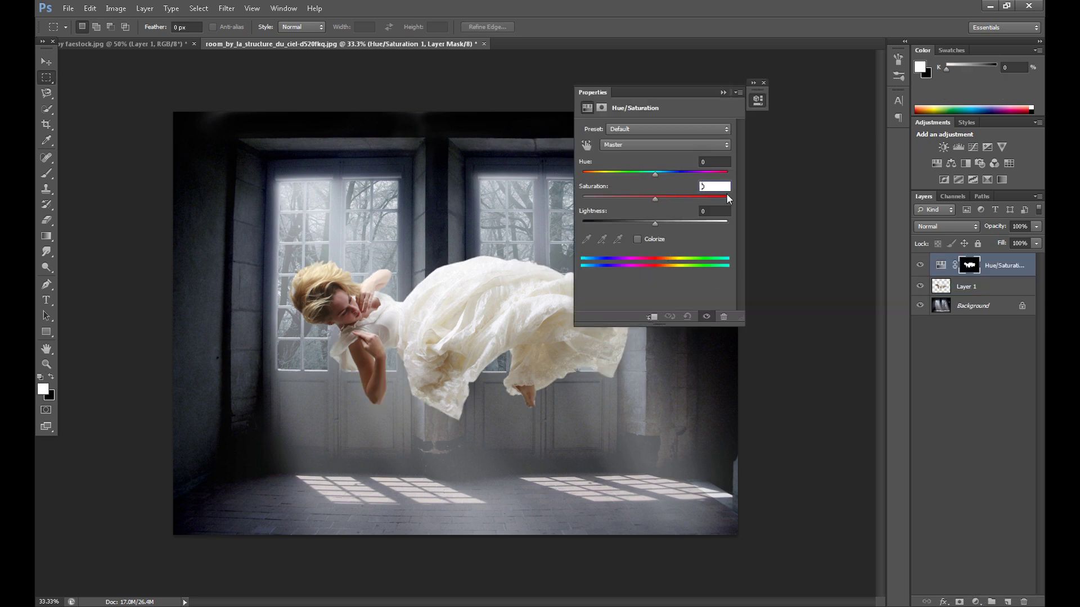
type("-60")
left_click(764, 82)
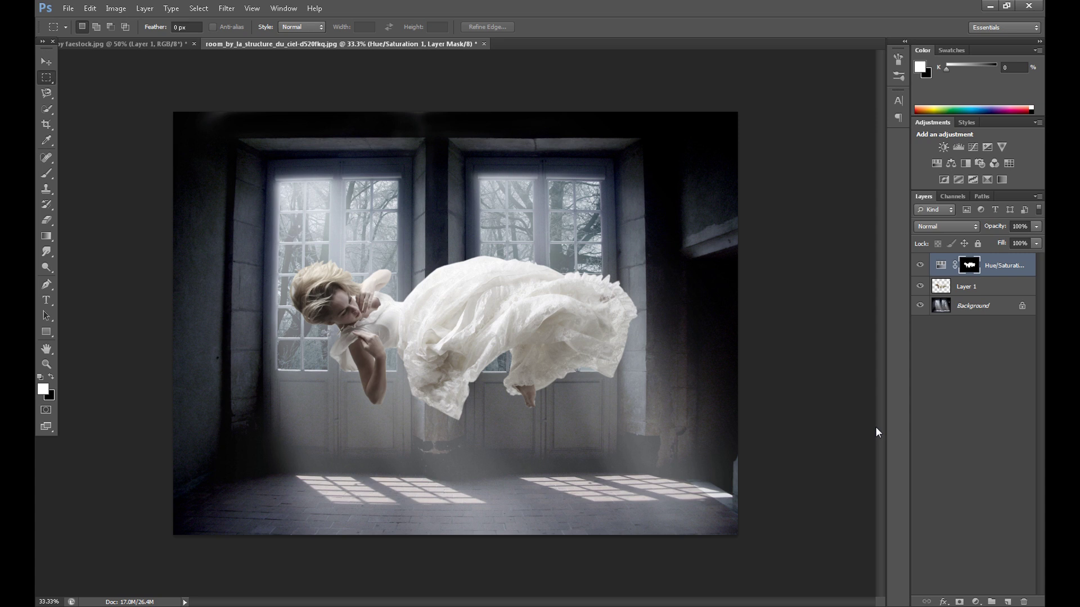
Duplicate Layer 1 as Layer 1 copy.
left_click(963, 288)
right_click(962, 288)
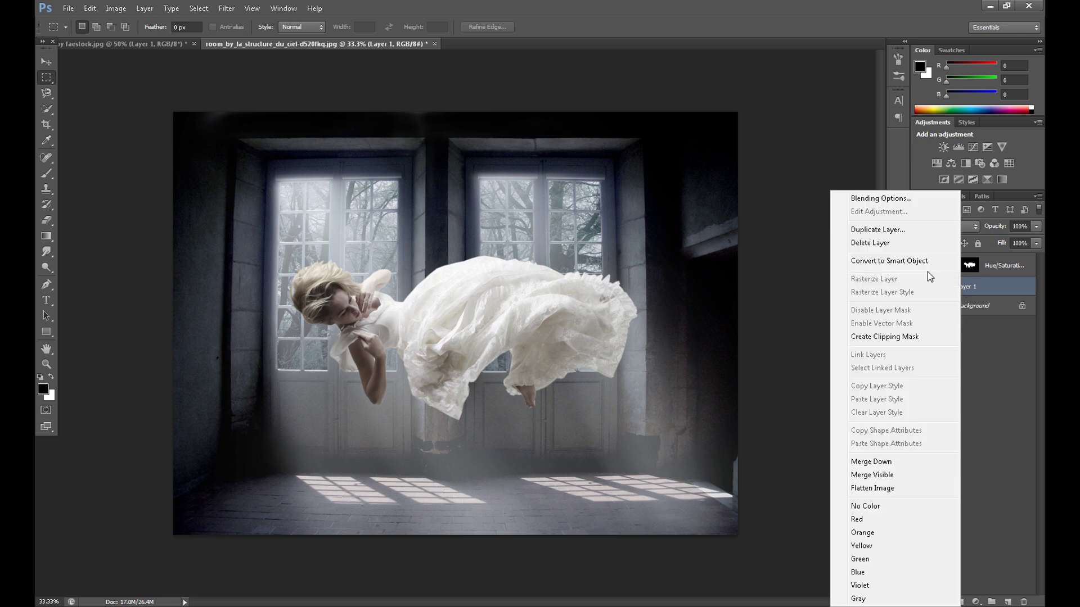
left_click(880, 228)
left_click(643, 192)
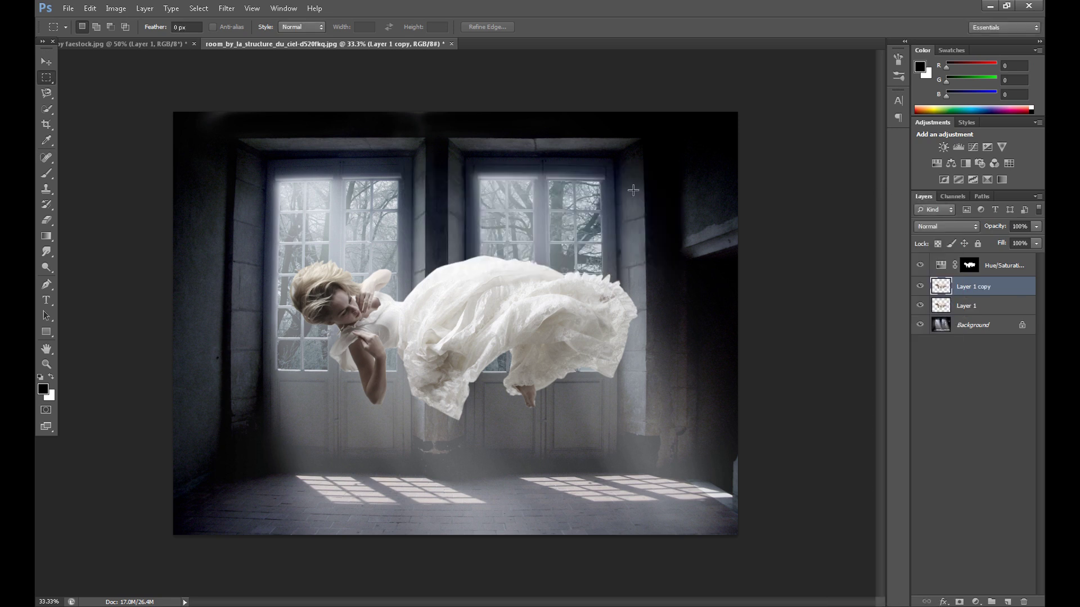
Apply a Gaussian Blur with radius 25 pixels to the copy.
left_click(220, 10)
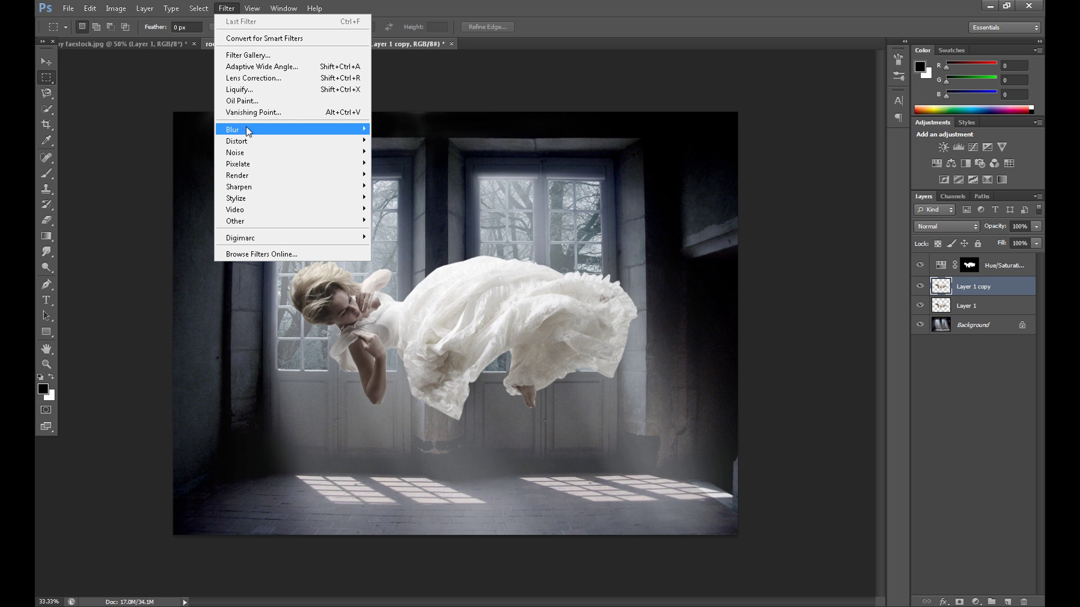
mouse_move(250, 132)
left_click(416, 214)
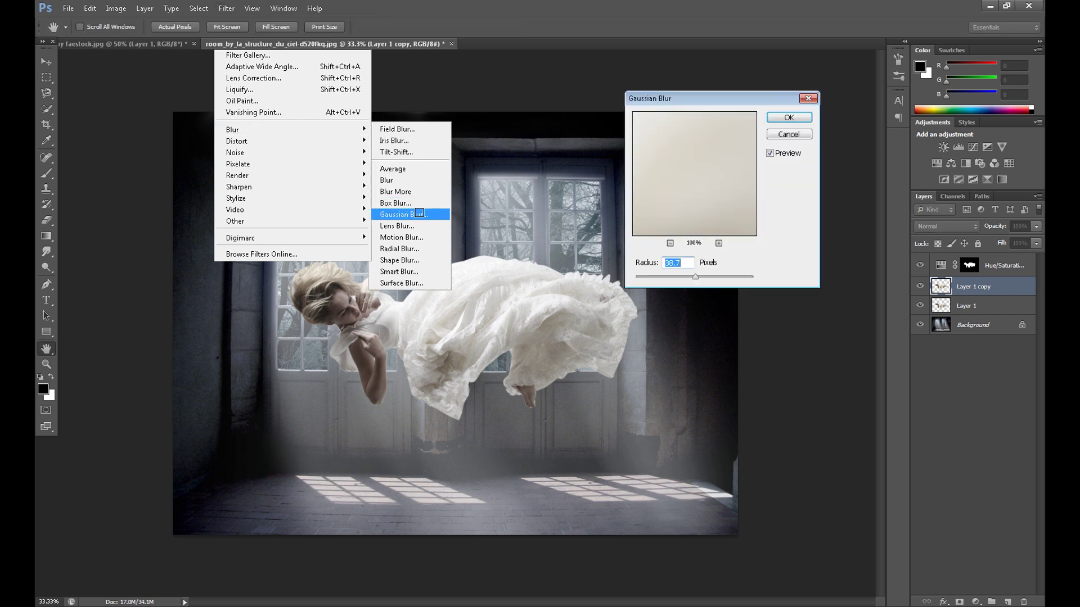
type("10")
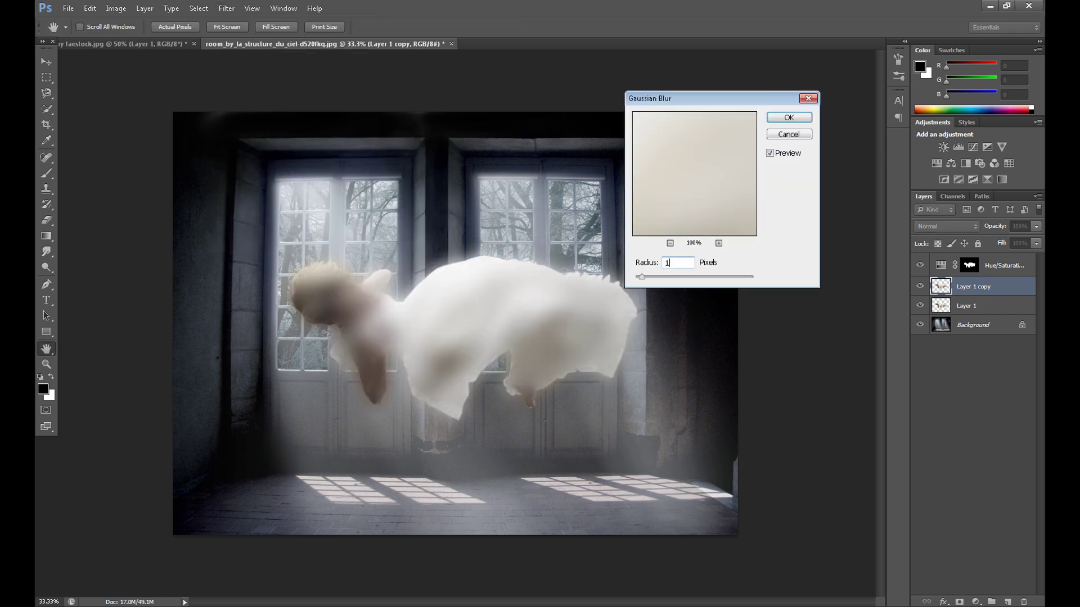
key("BackSpace")
key("BackSpace")
type("25")
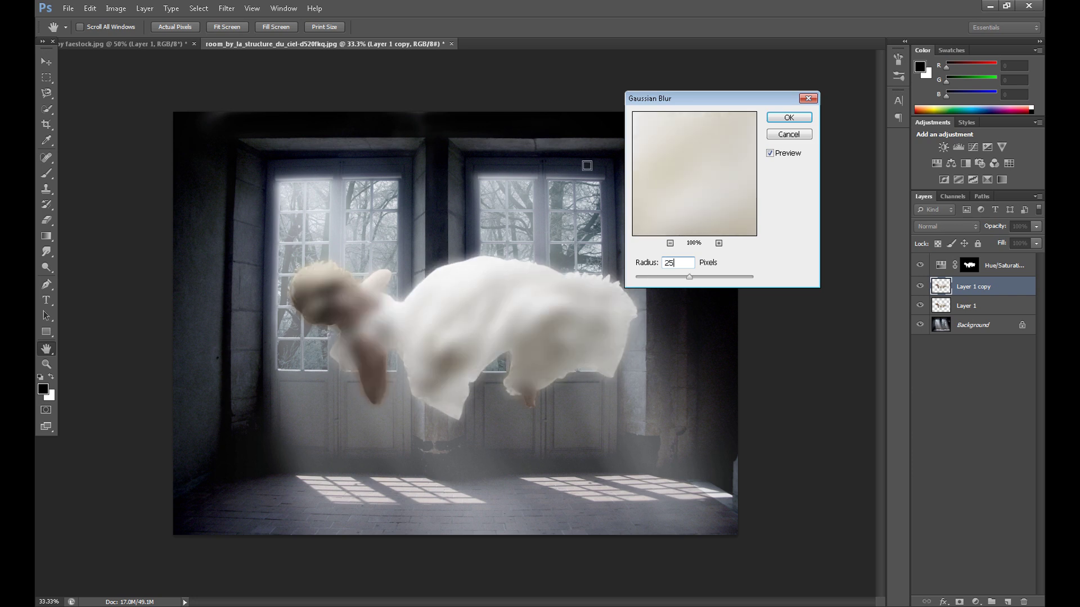
left_click(789, 117)
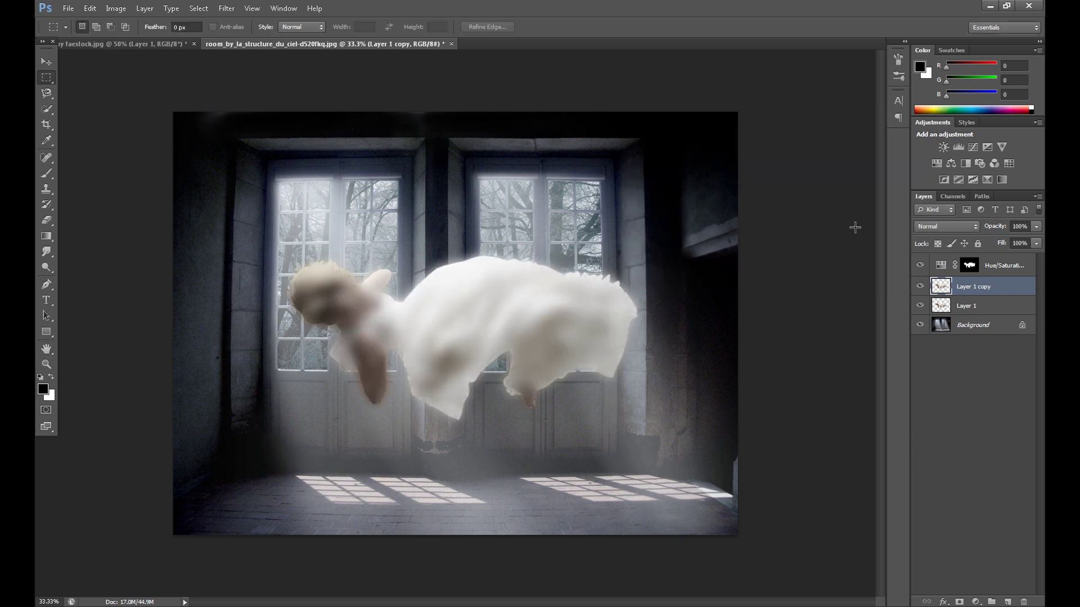
Set the blurred copy to Screen blend mode at 30% opacity.
left_click(966, 225)
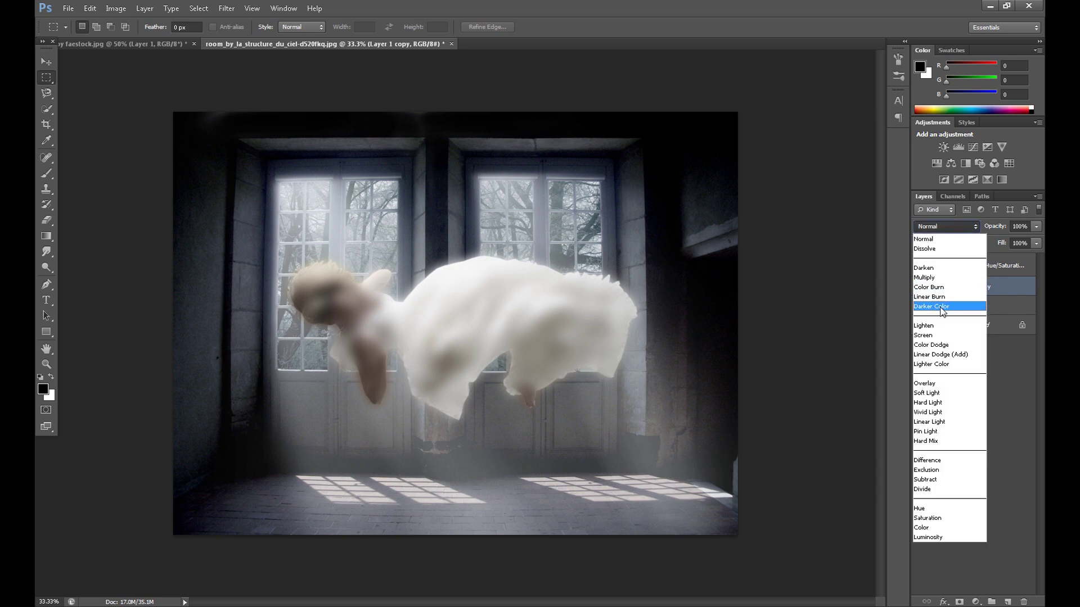
left_click(938, 335)
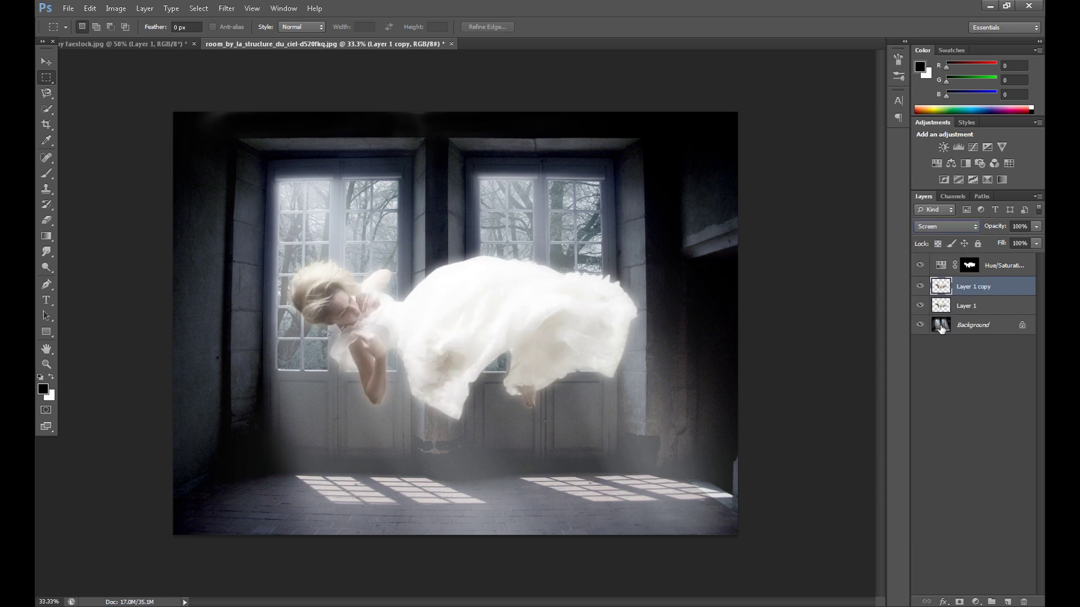
left_click(1019, 226)
type("30")
key("Return")
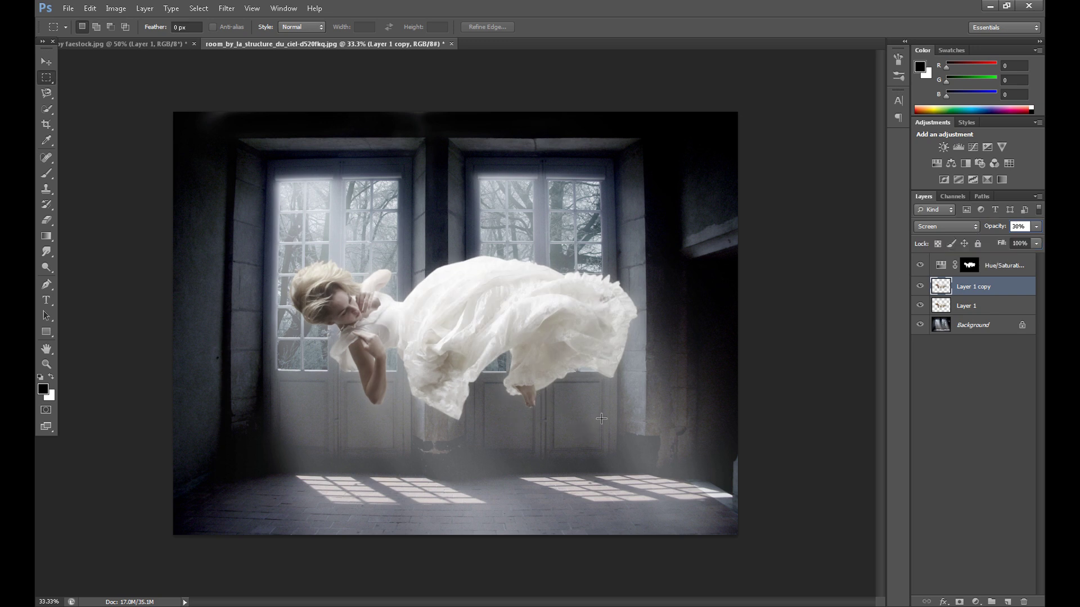
left_click(945, 305)
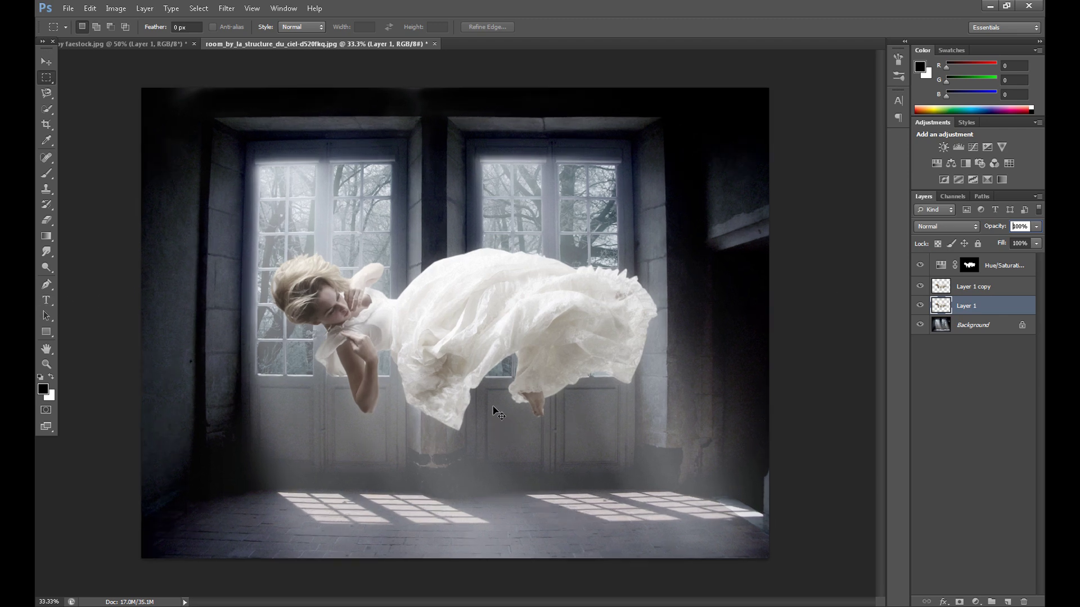
Use the Eraser on Layer 1 to clean leftover edges around the woman's lower dress.
key("ctrl+plus")
key("ctrl+plus")
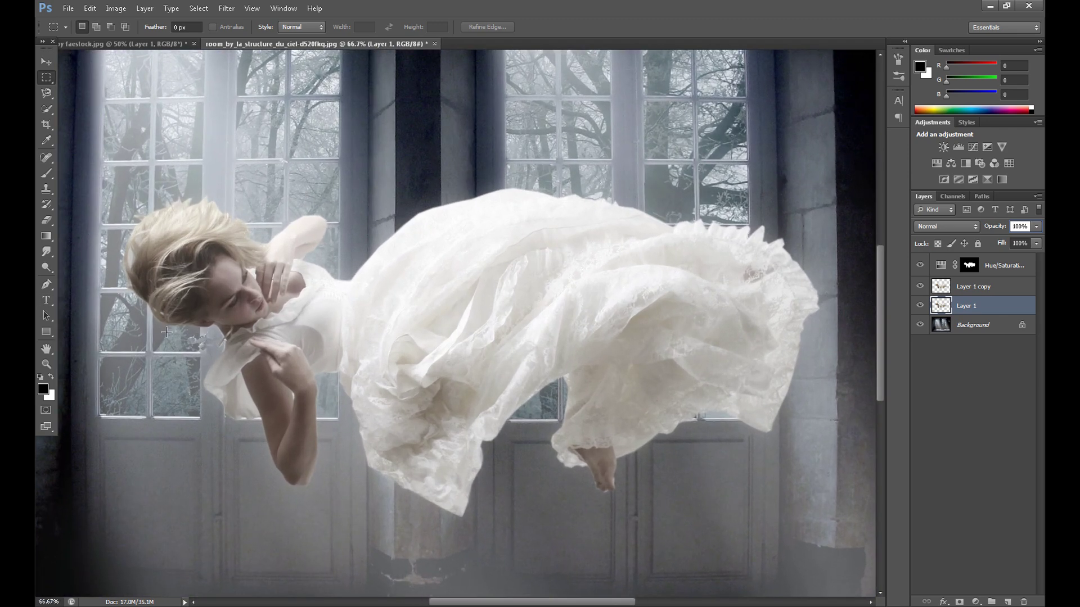
left_click(46, 220)
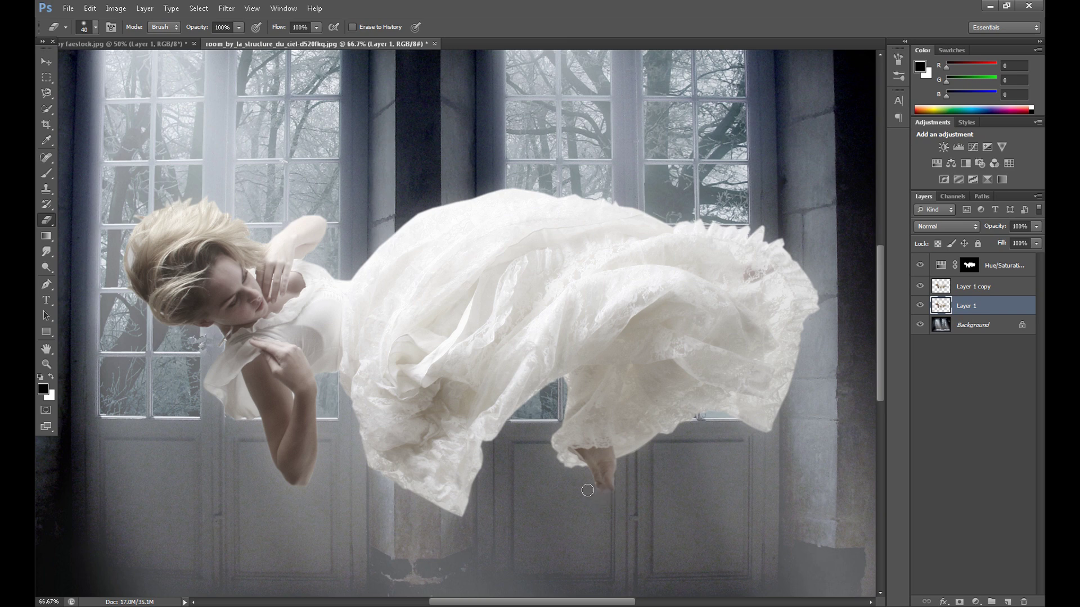
key("ctrl+minus")
key("ctrl+minus")
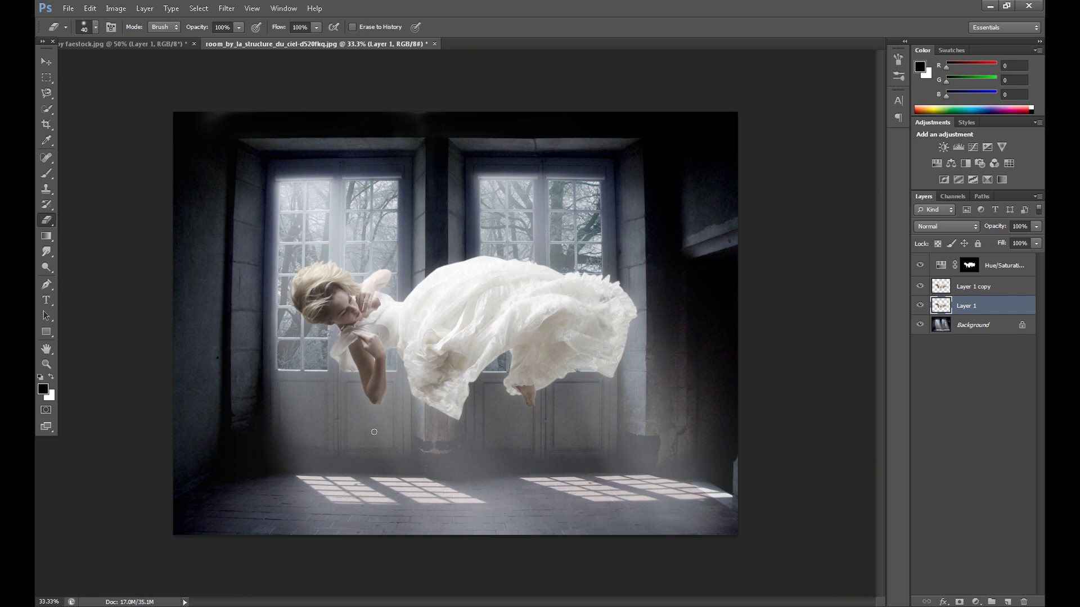
Add a second Hue/Saturation adjustment from the woman's outline, saturation −36, darkened to a black silhouette.
left_click(967, 285)
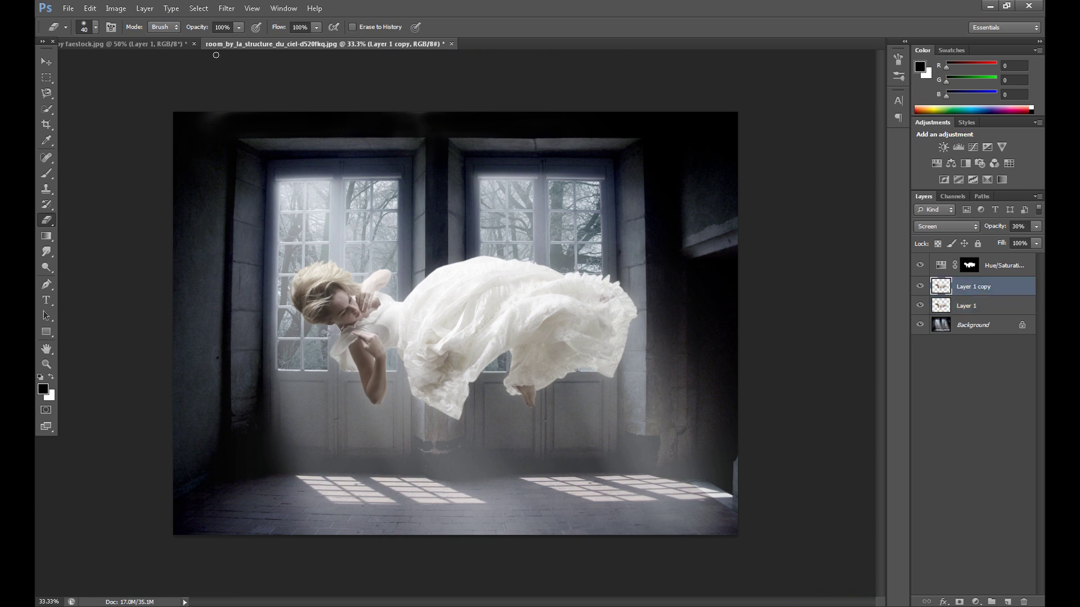
left_click(46, 62)
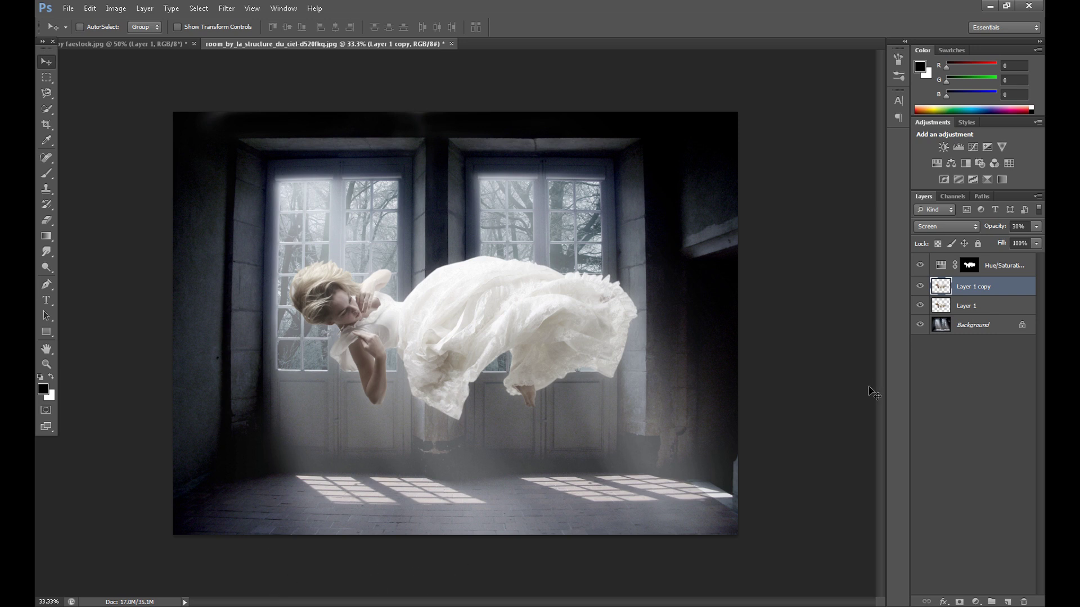
left_click(939, 310)
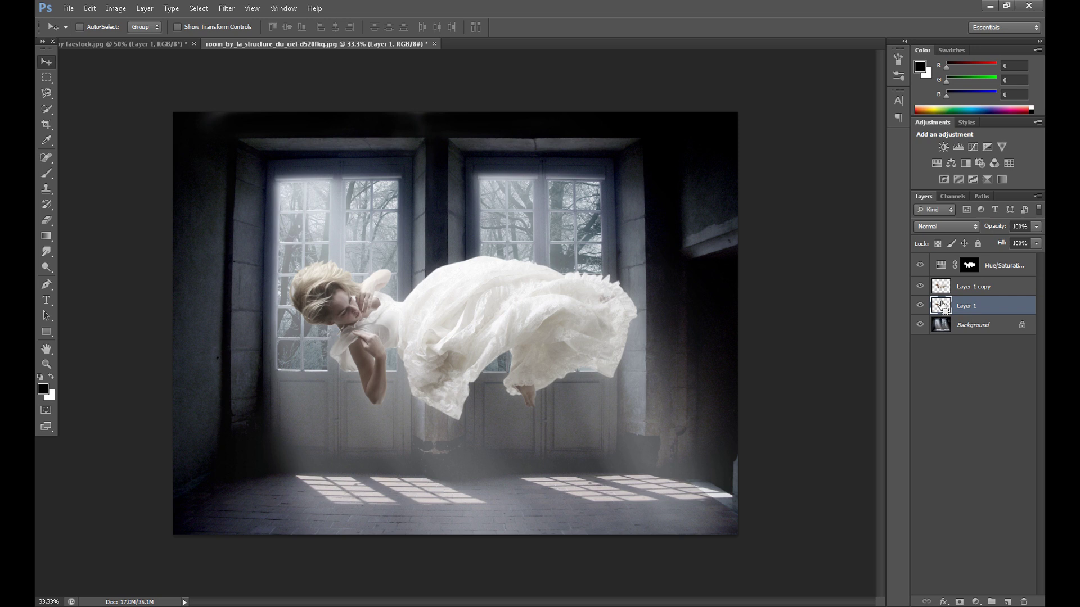
left_click(942, 307, "ctrl")
left_click(976, 601)
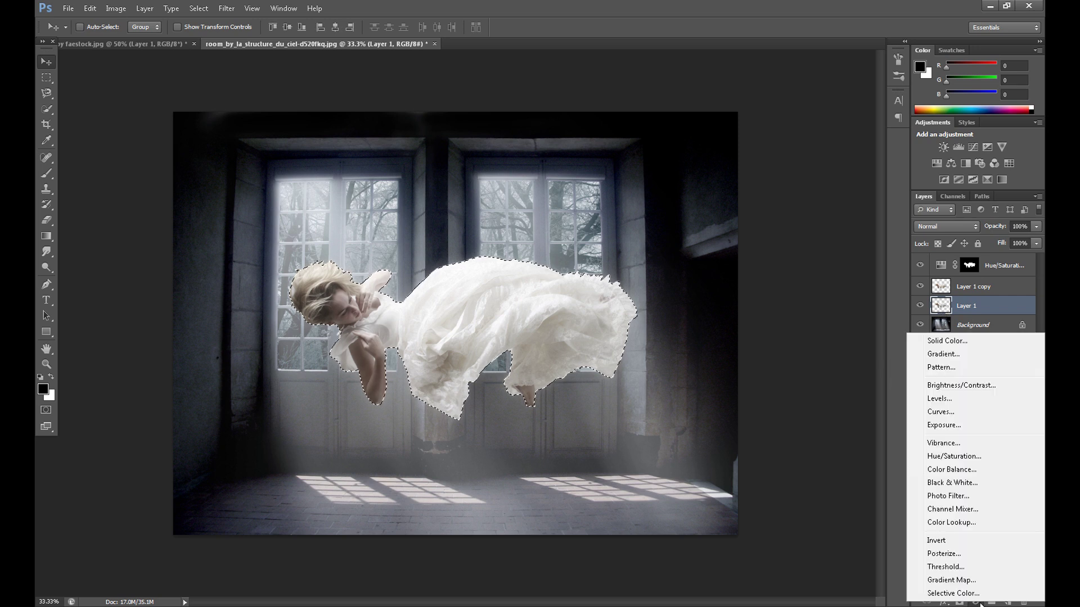
left_click(954, 456)
left_click_drag(654, 196, 513, 191)
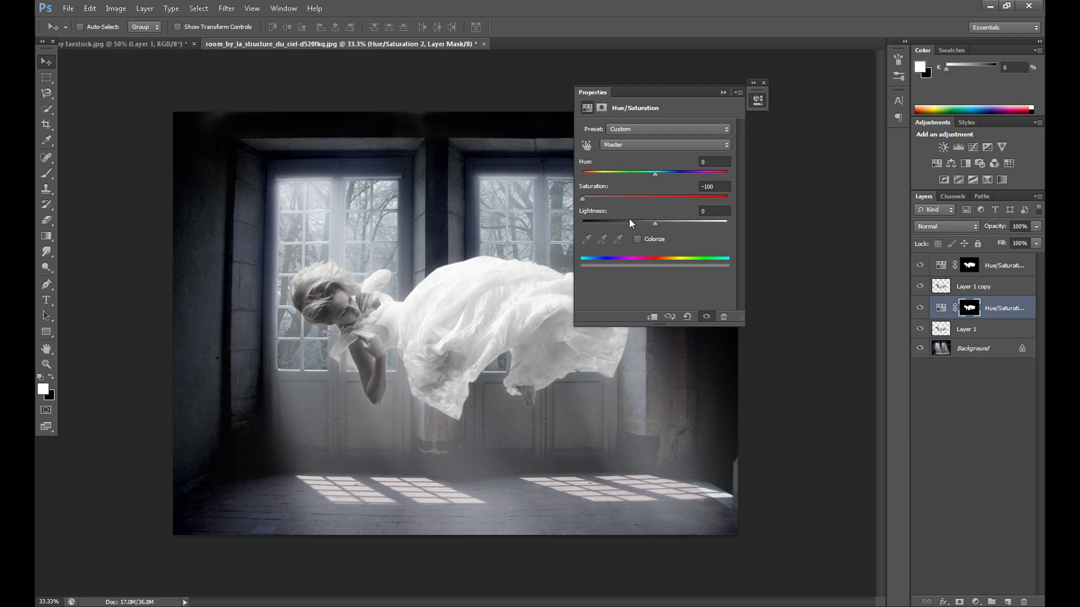
left_click_drag(630, 222, 548, 225)
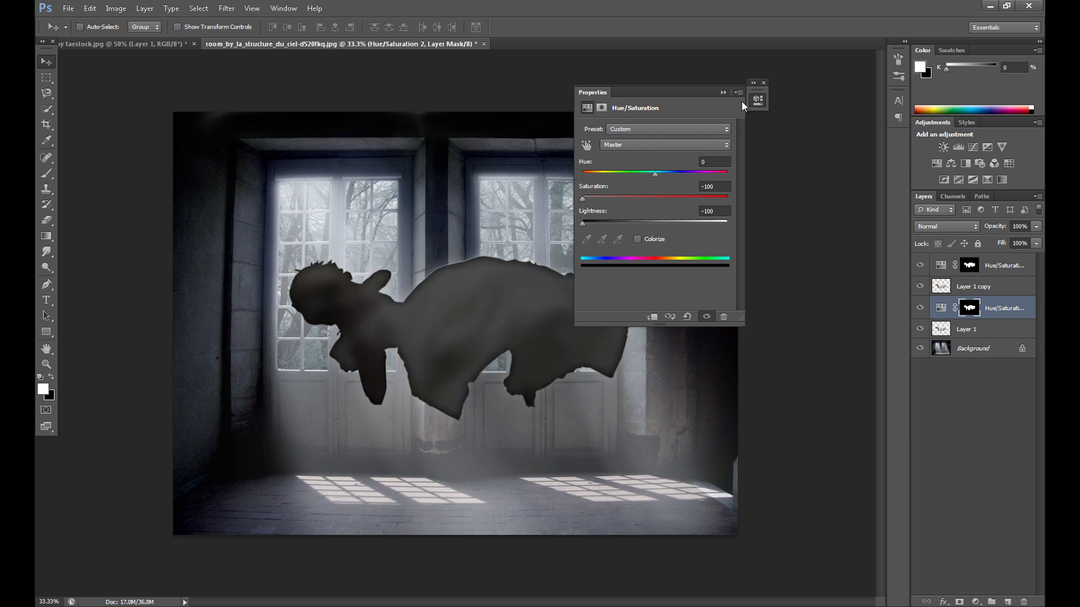
left_click(763, 84)
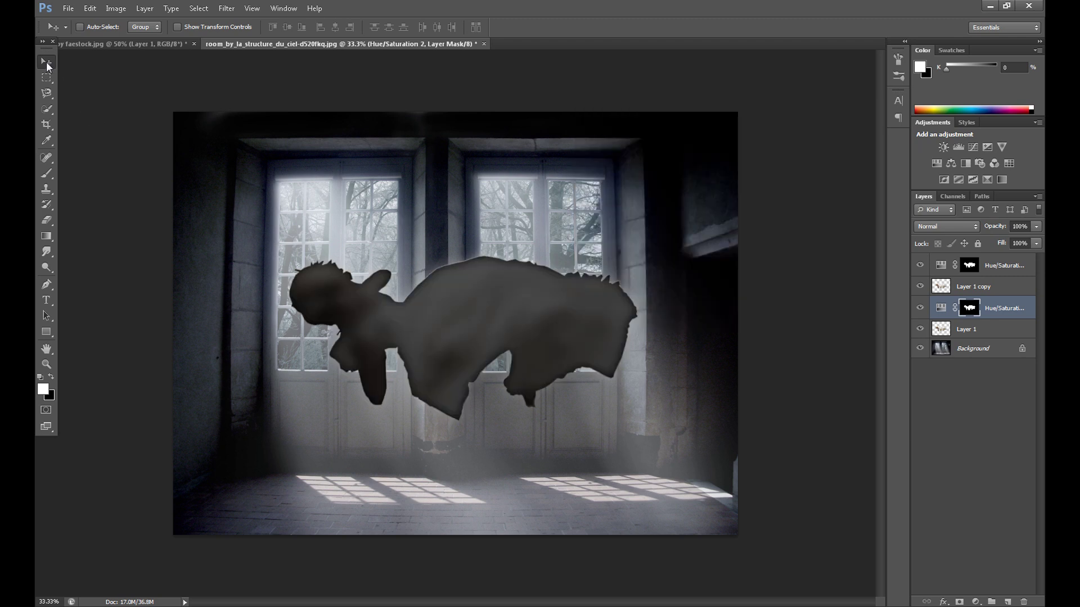
Drag the dark silhouette down to the floor, then hide that Hue/Saturation layer.
left_click_drag(505, 306, 505, 551)
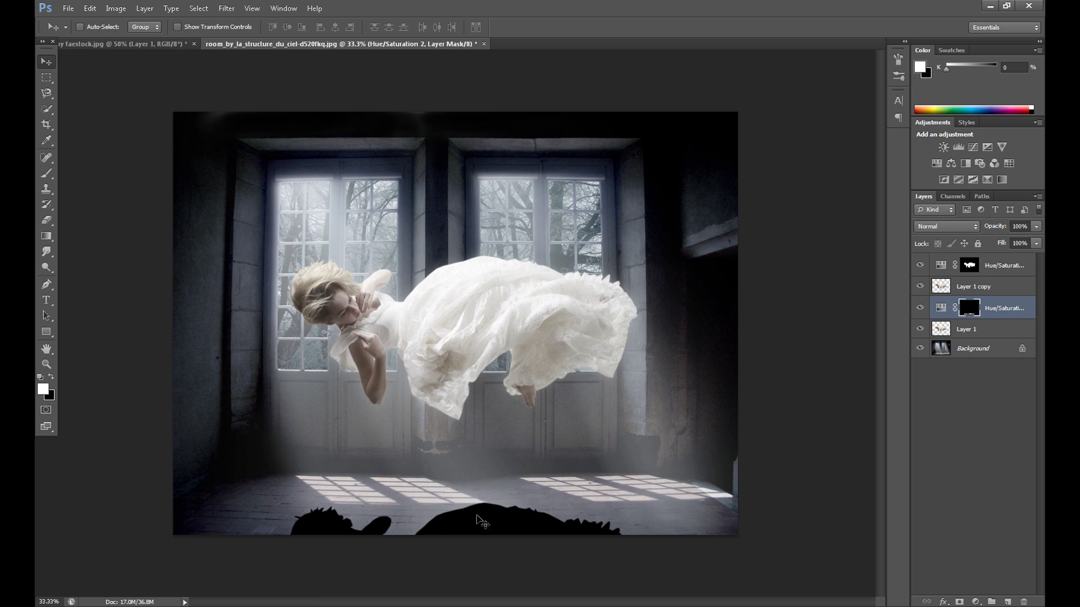
mouse_move(486, 526)
left_mouse_down()
mouse_move(484, 579)
mouse_move(473, 593)
mouse_move(483, 591)
mouse_move(484, 529)
left_mouse_up()
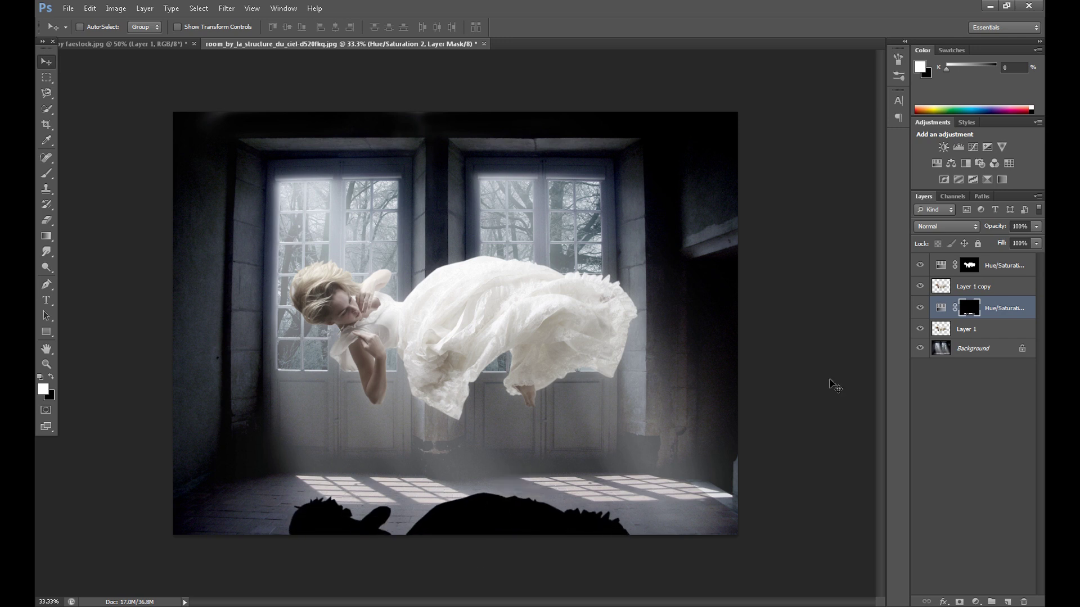
left_click(920, 308)
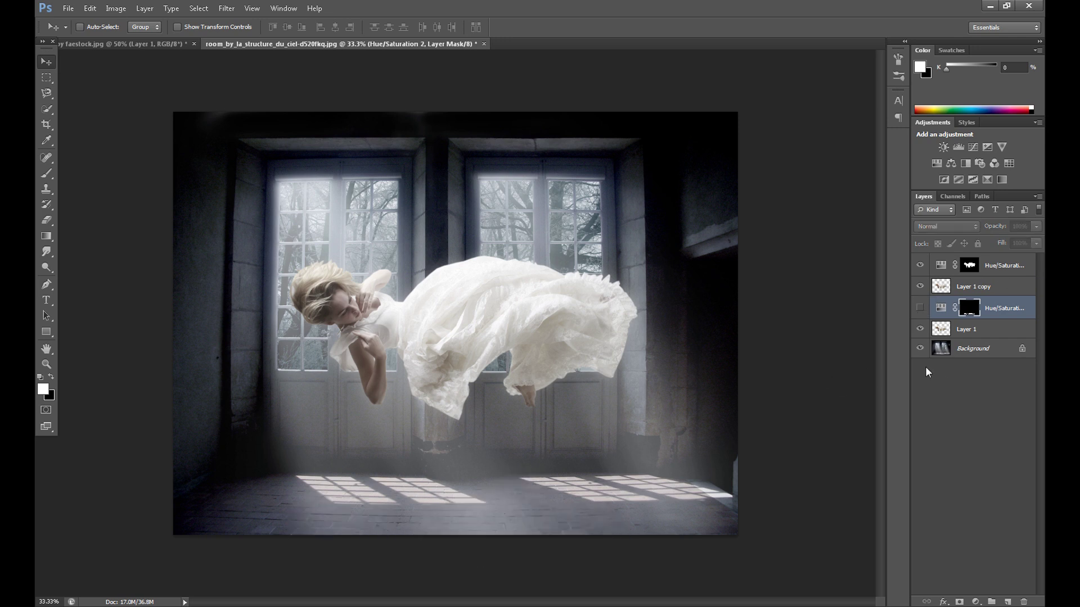
Add a new layer above the Hue/Saturation layer and fill it with rendered Clouds.
key("alt+period")
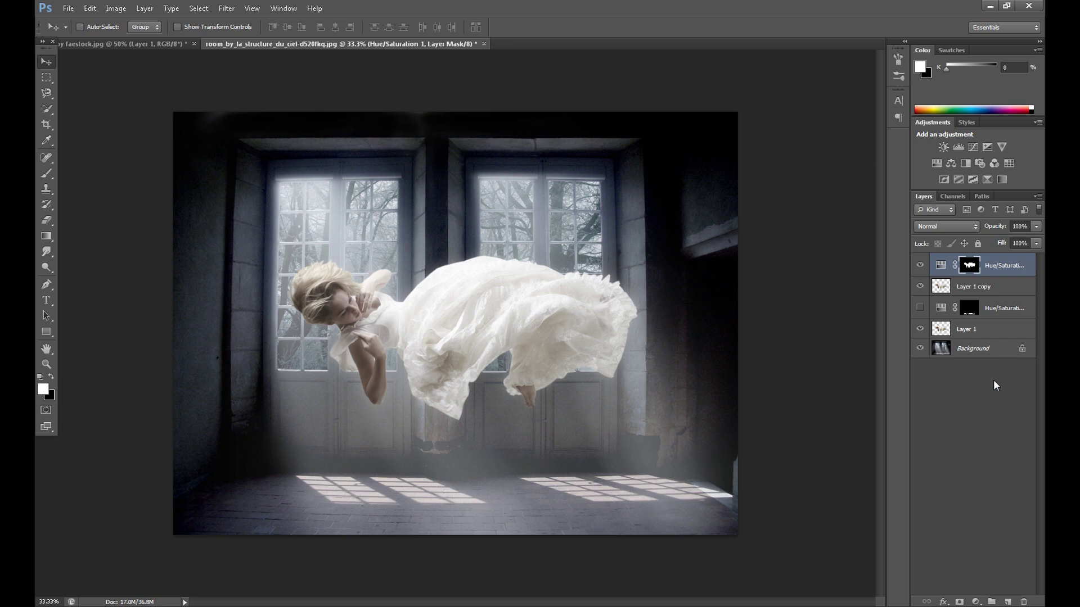
left_click(1007, 601)
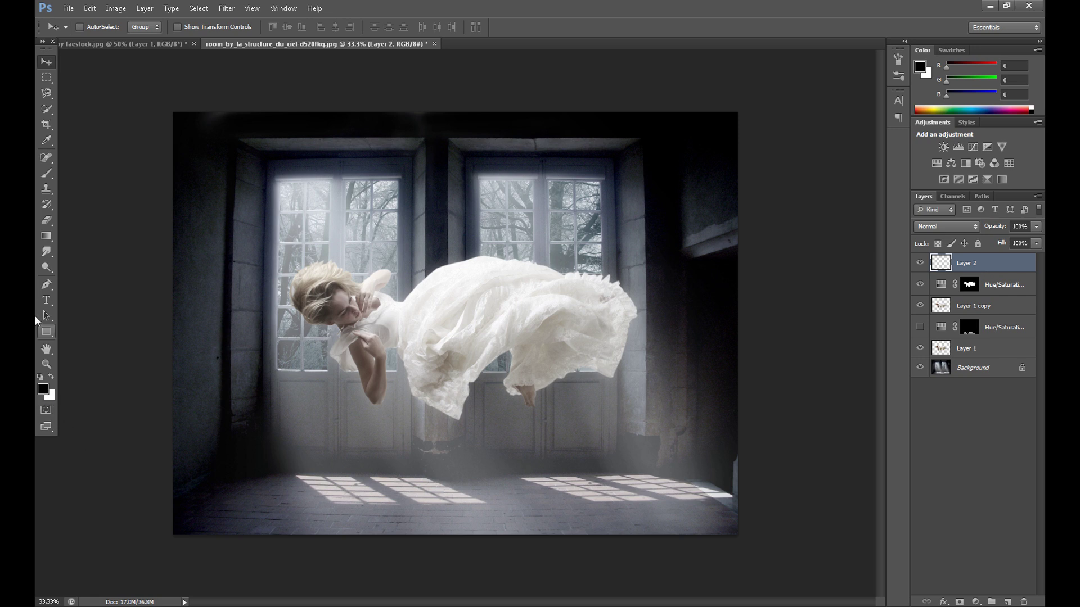
left_click(226, 8)
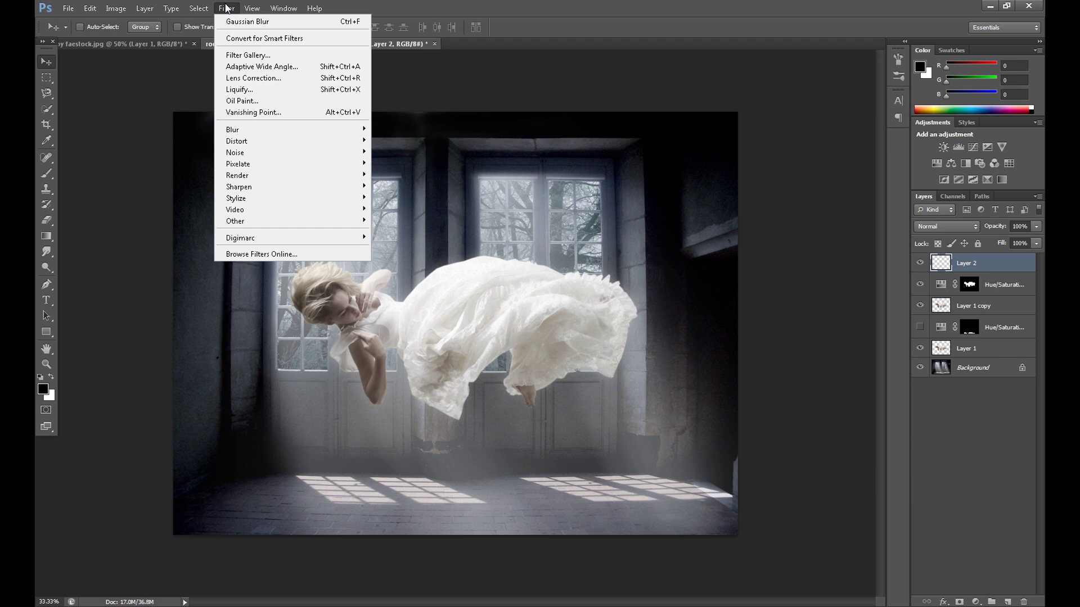
mouse_move(276, 179)
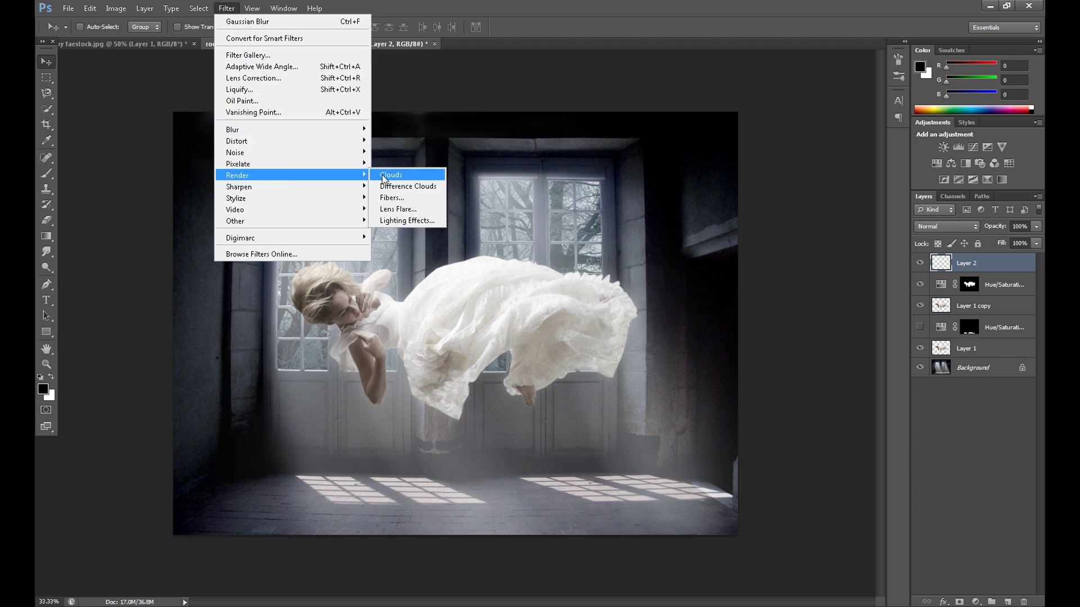
left_click(403, 178)
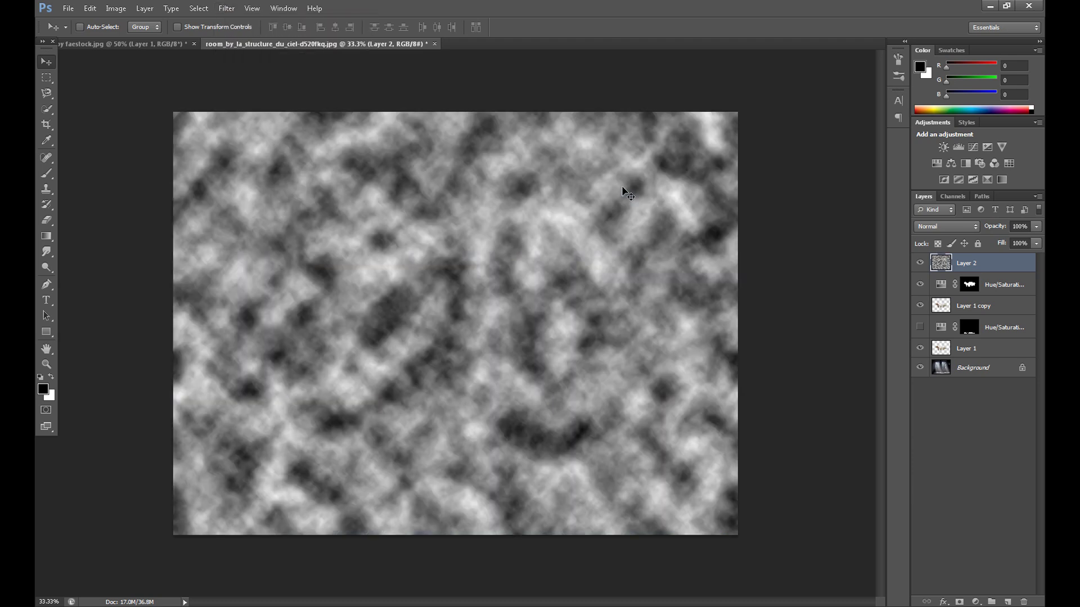
Set the cloud layer to Screen blend mode at 15% opacity.
left_click(954, 224)
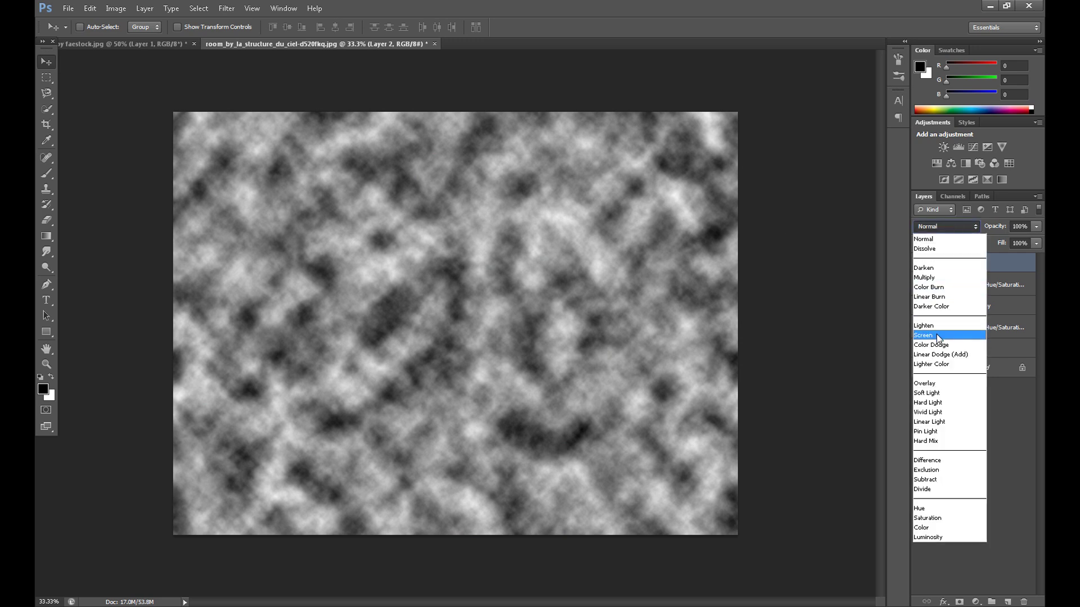
left_click(945, 337)
left_click(1018, 227)
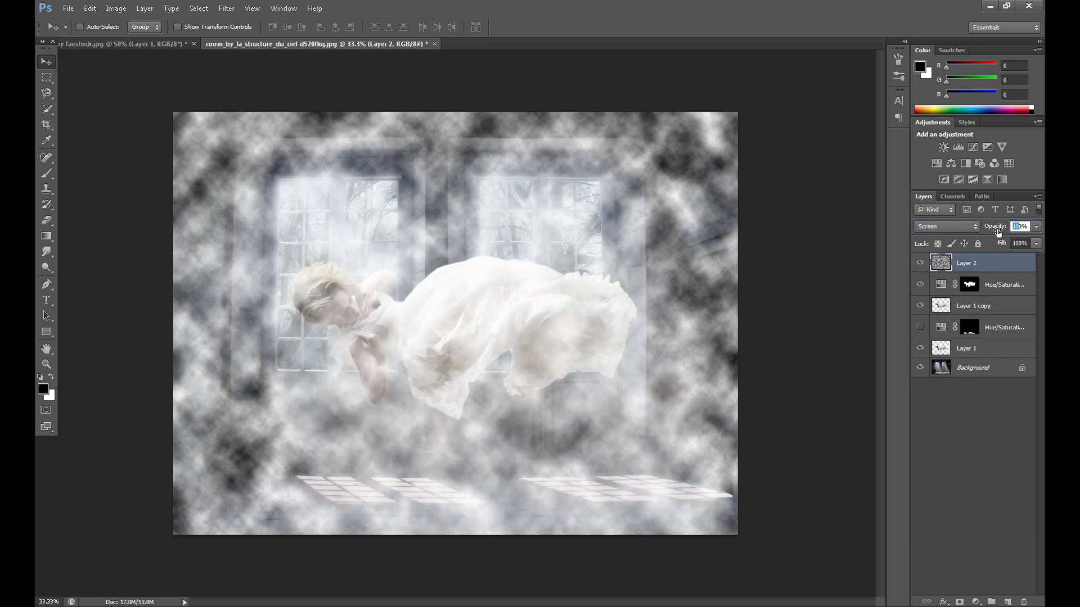
type("15")
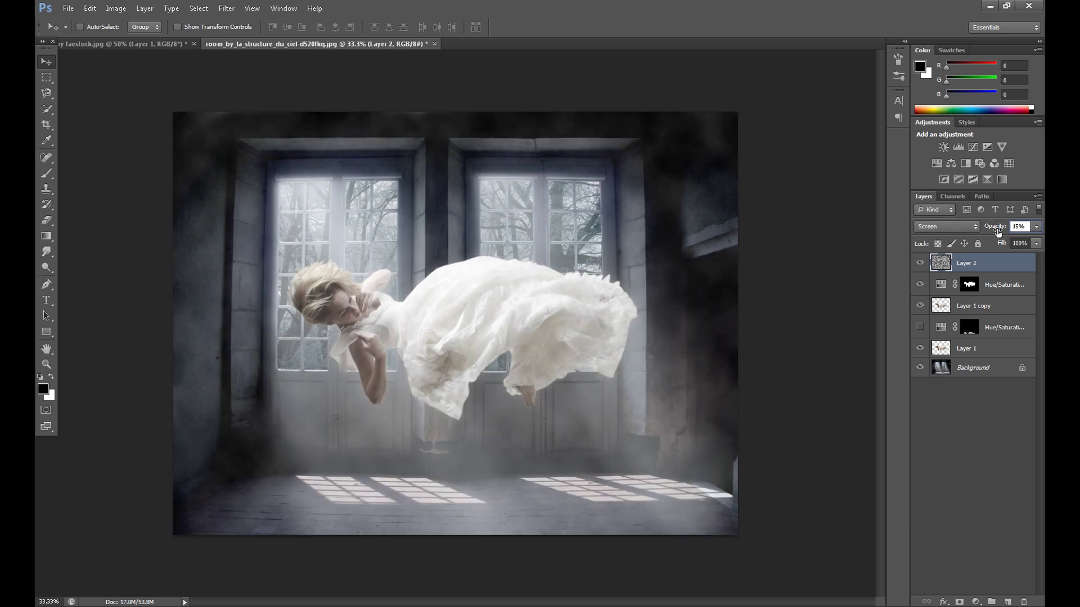
Gaussian Blur the cloud layer with a radius of about 49.7 pixels, then hide it to compare.
left_click(226, 9)
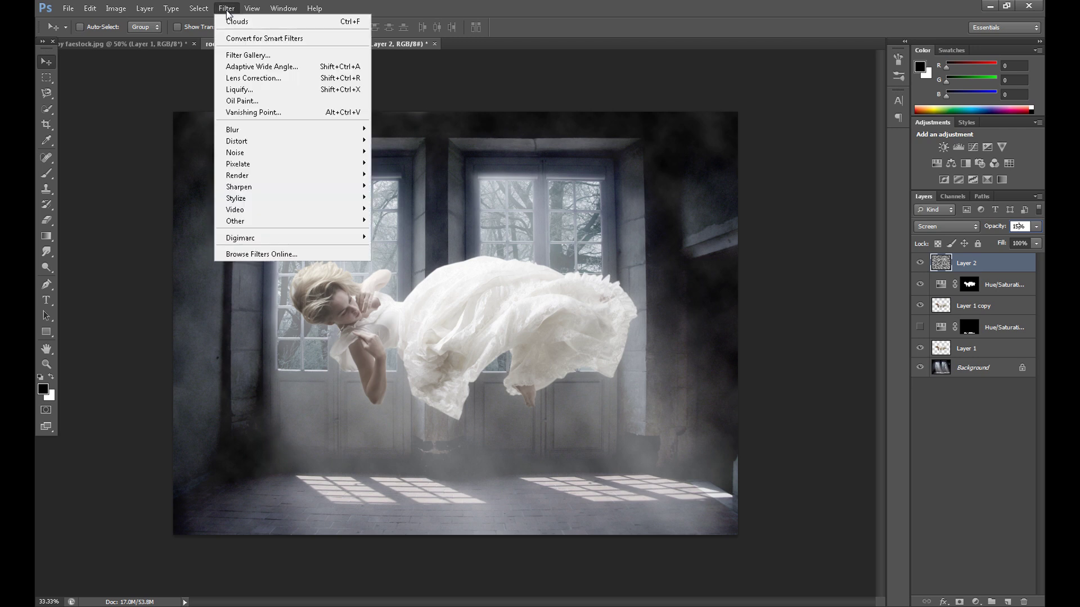
mouse_move(283, 130)
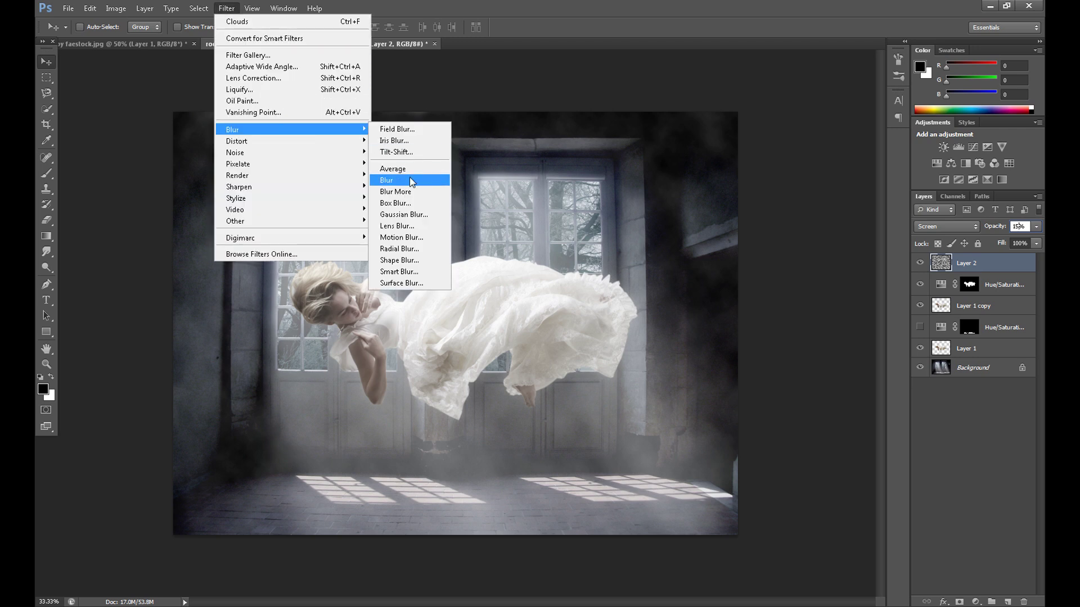
left_click(404, 214)
left_click(701, 277)
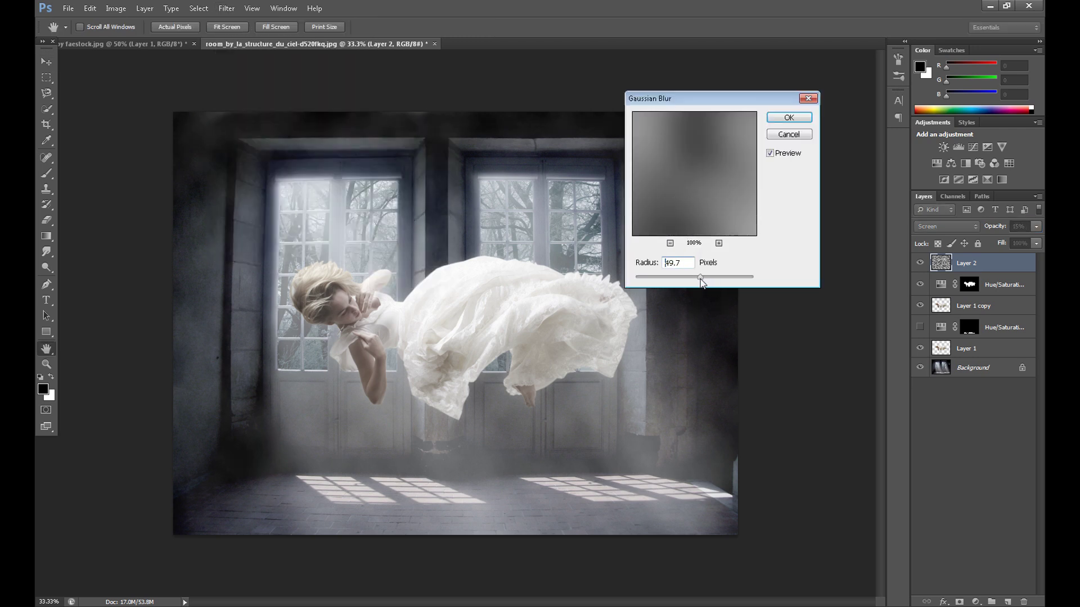
left_click_drag(701, 281, 697, 283)
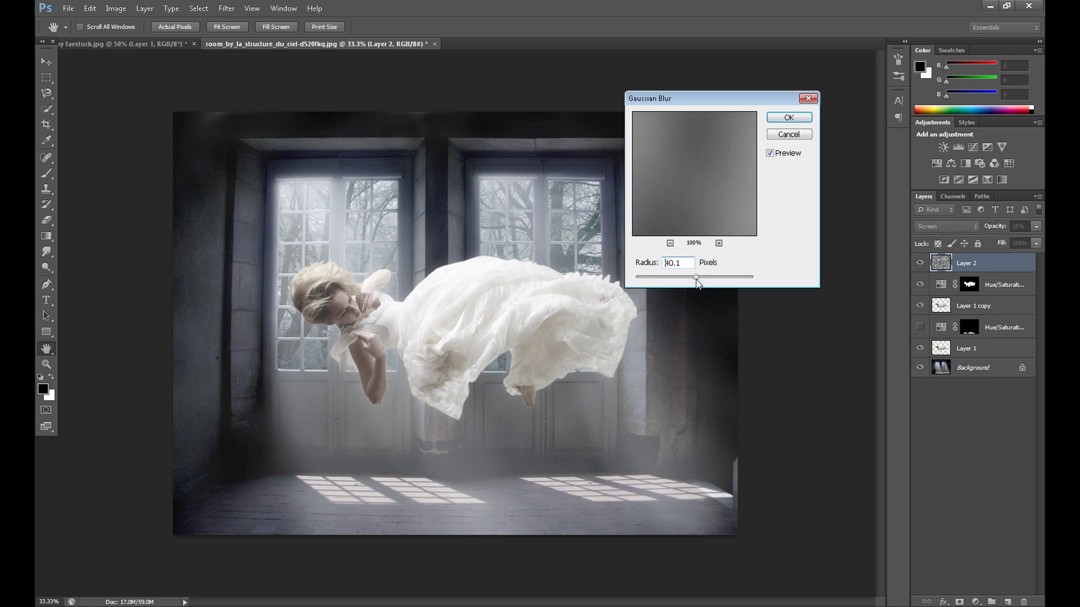
left_click(805, 118)
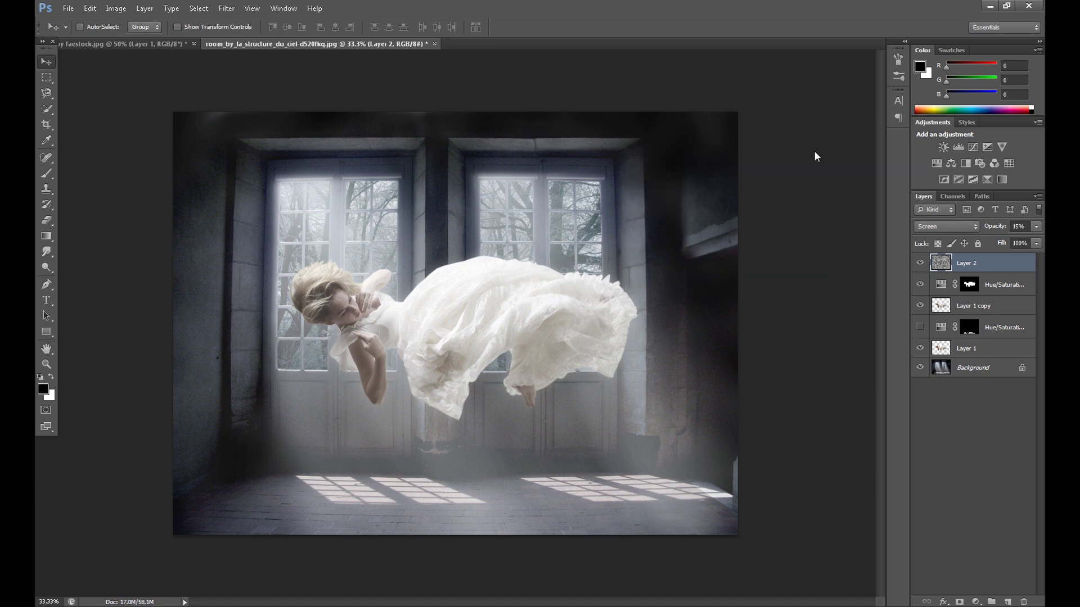
left_click(920, 263)
Show the clouds again and add a Photo Filter layer using green #12ff00 at 25% density.
left_click(920, 264)
left_click(975, 601)
left_click(955, 498)
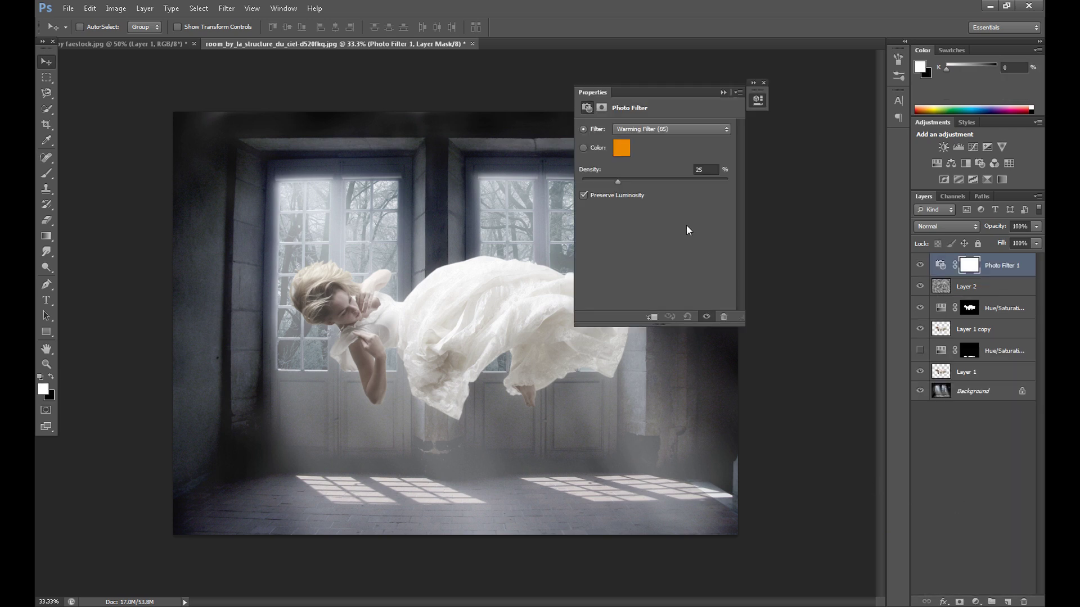
left_click(622, 147)
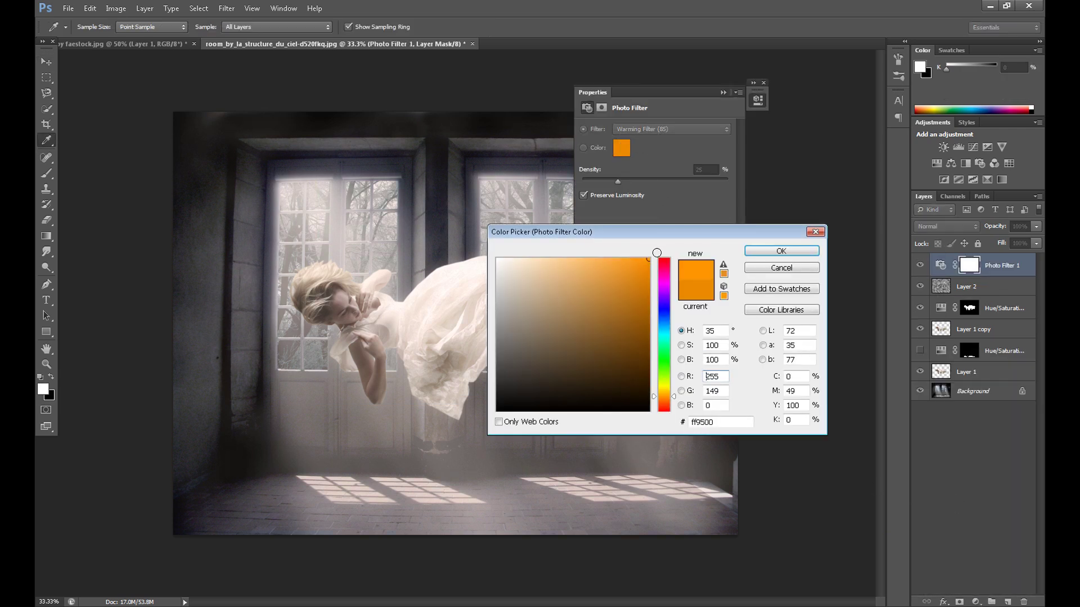
left_click(666, 362)
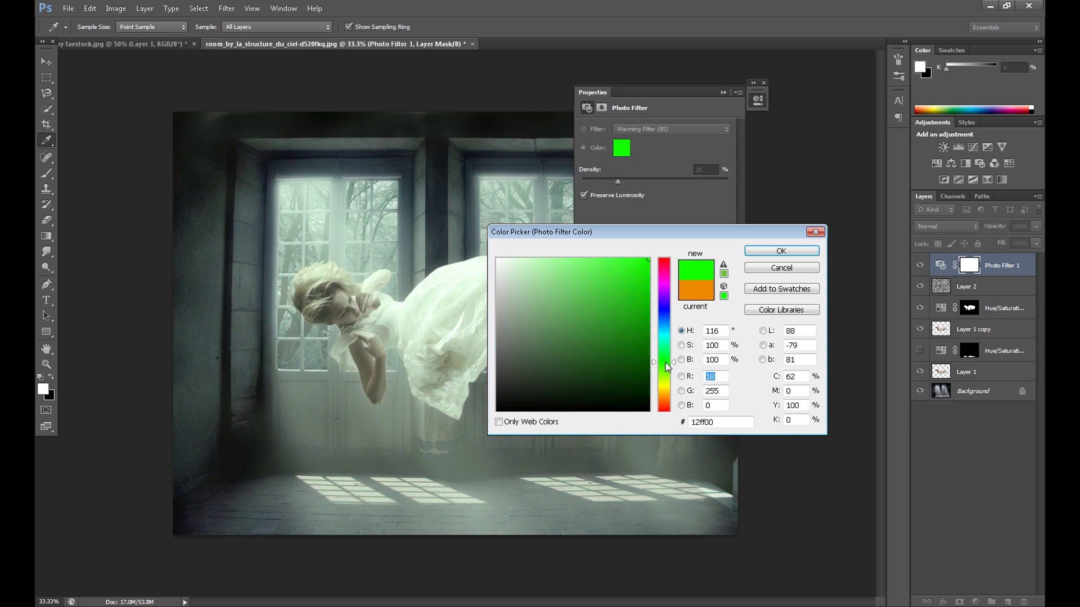
left_click(782, 251)
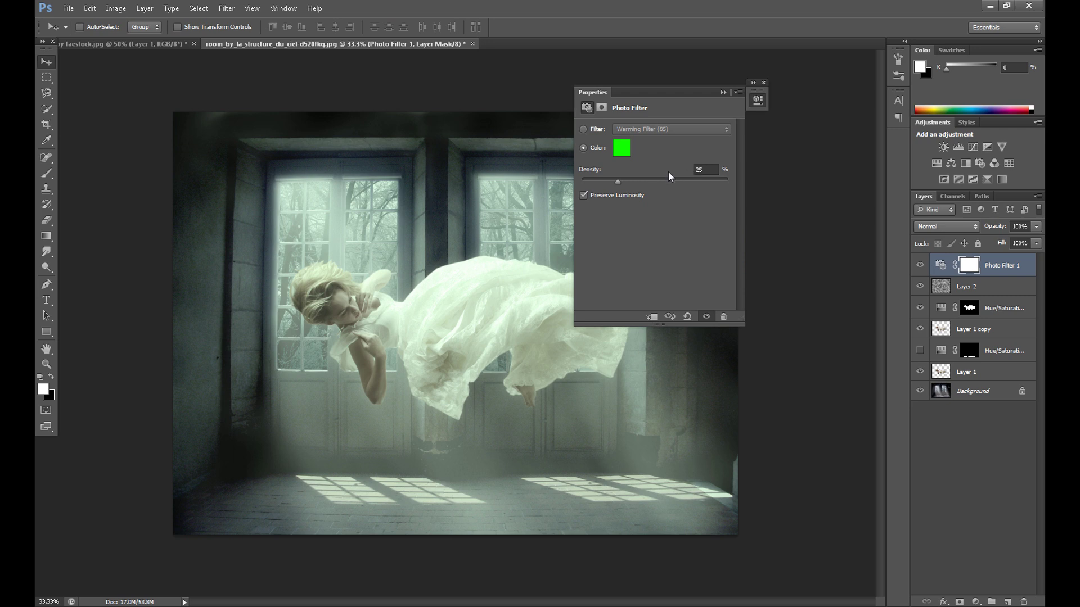
left_click(765, 83)
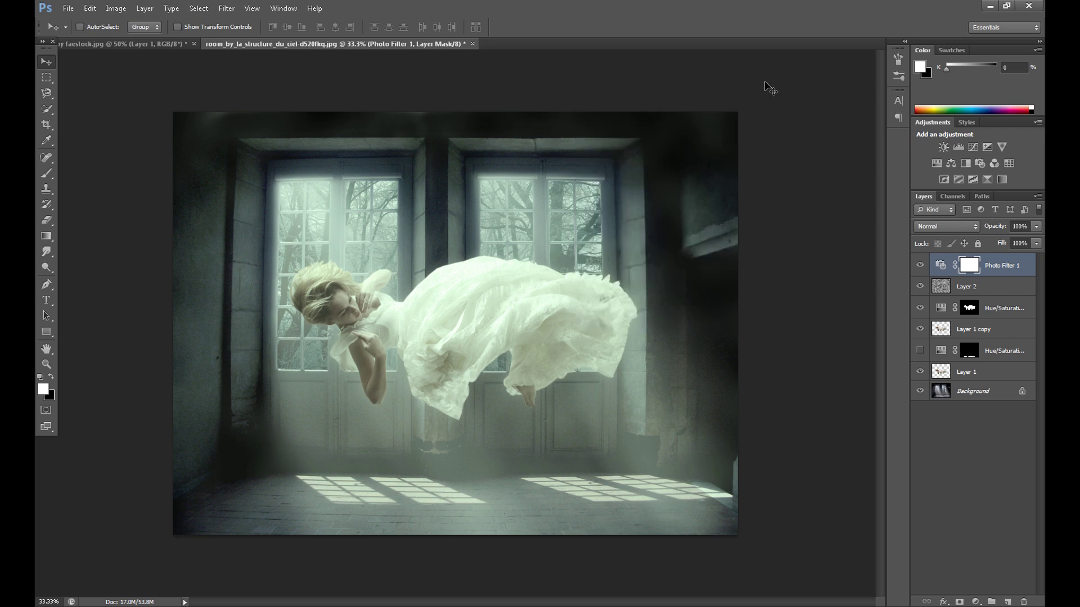
Add a Curves layer that pulls down the RGB shadows and adds a brightened midtone point.
left_click(976, 601)
left_click(940, 410)
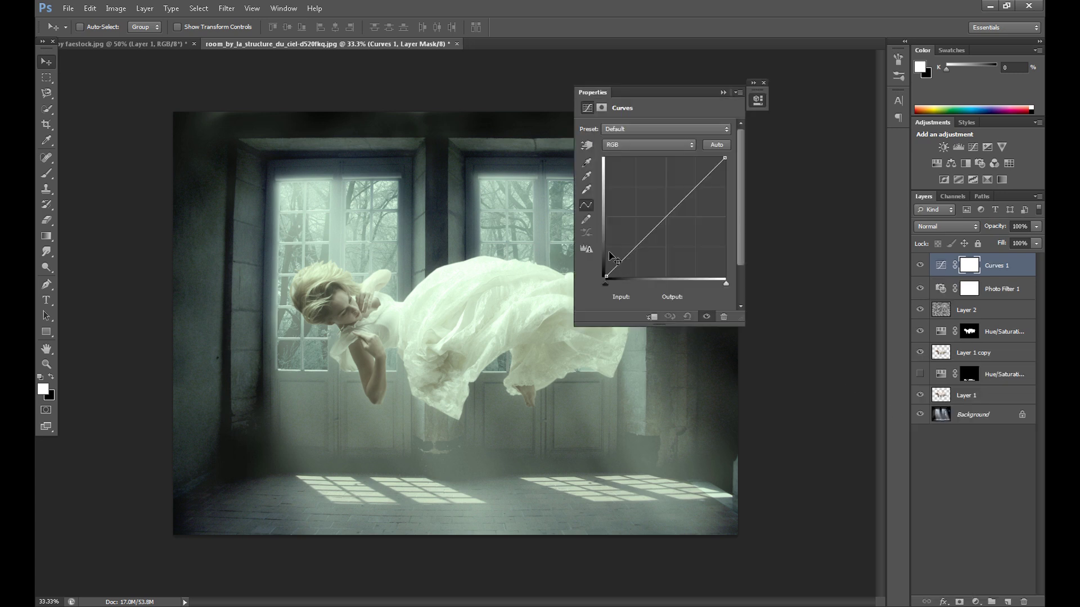
left_click_drag(632, 248, 634, 256)
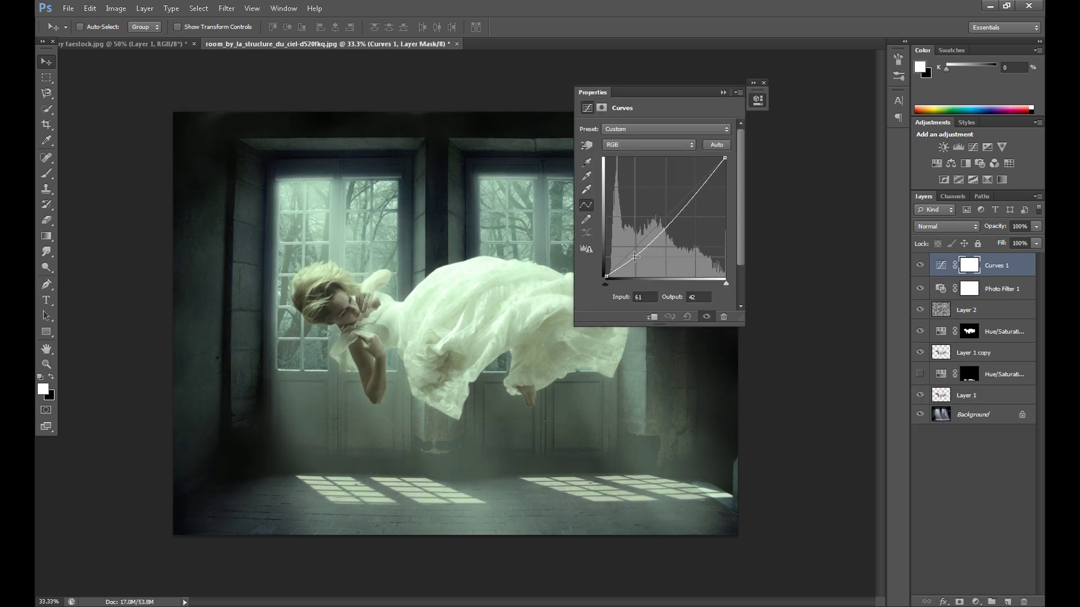
left_click(669, 216)
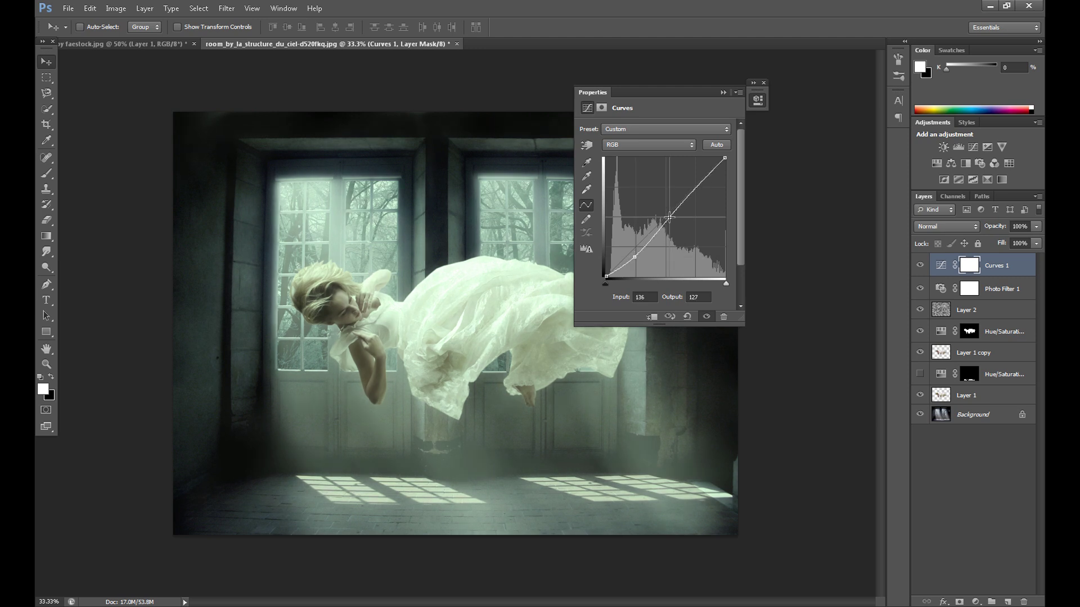
left_click_drag(669, 217, 668, 217)
left_click(919, 265)
left_click(920, 266)
In the Blue channel, raise the shadows and lower the midtones for a yellow-green grade.
left_click(637, 145)
left_click(631, 183)
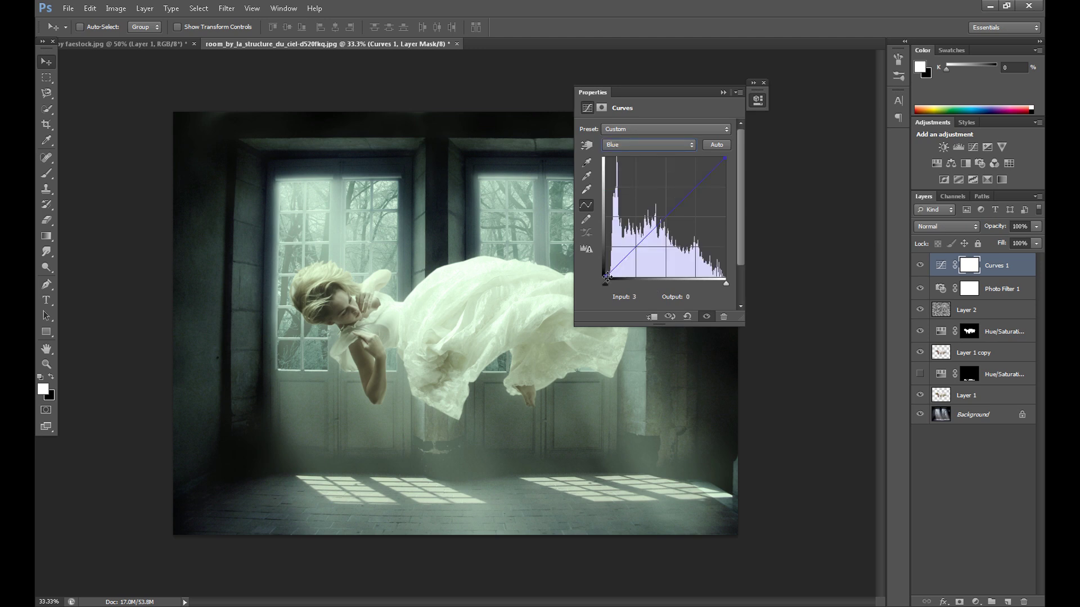
left_click_drag(607, 265, 606, 253)
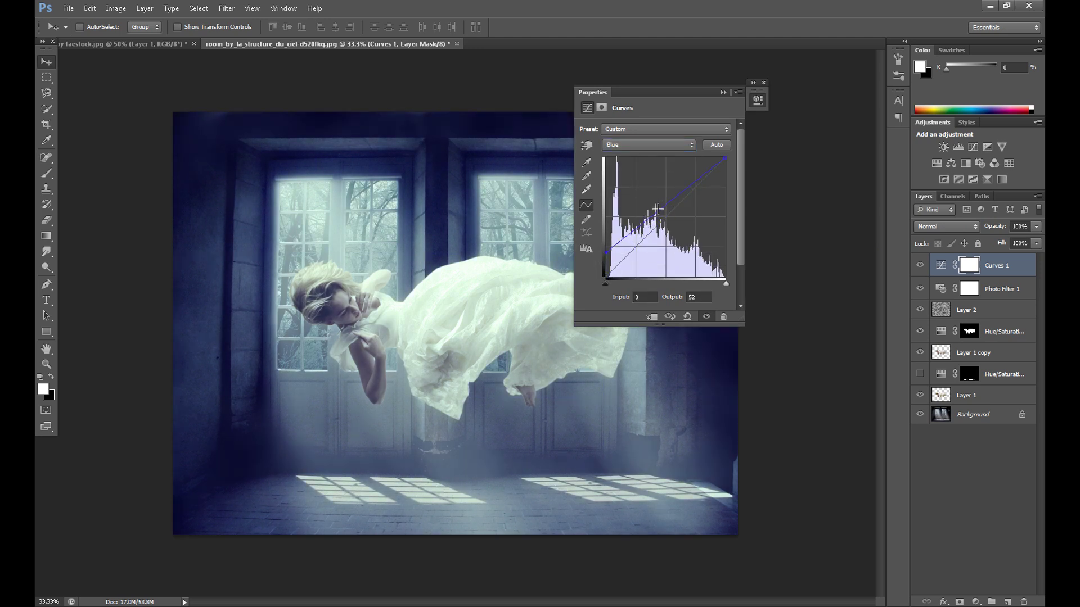
left_click_drag(658, 211, 672, 223)
left_click(764, 83)
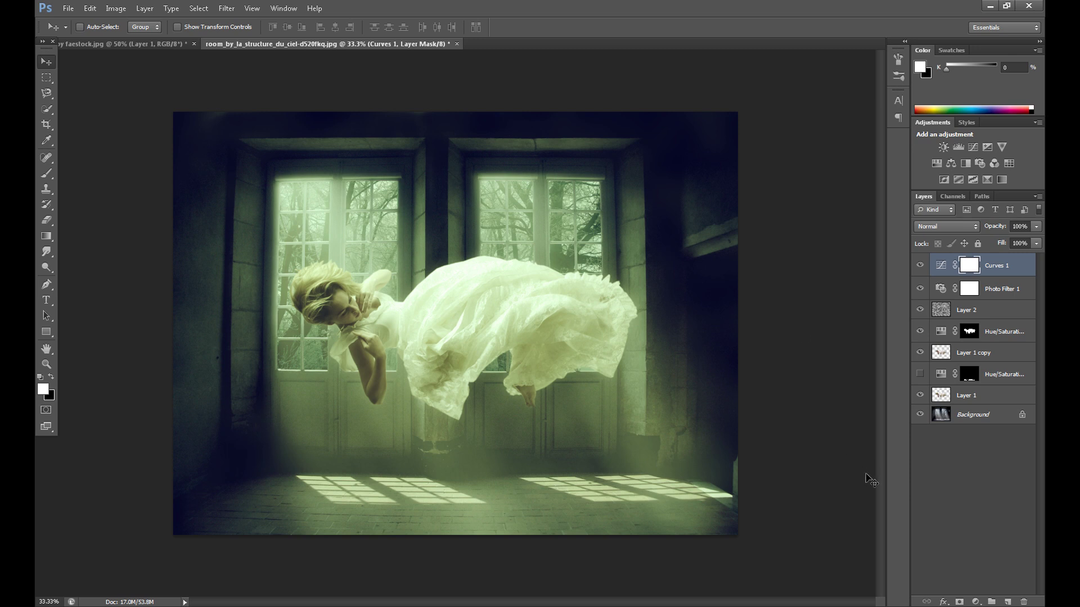